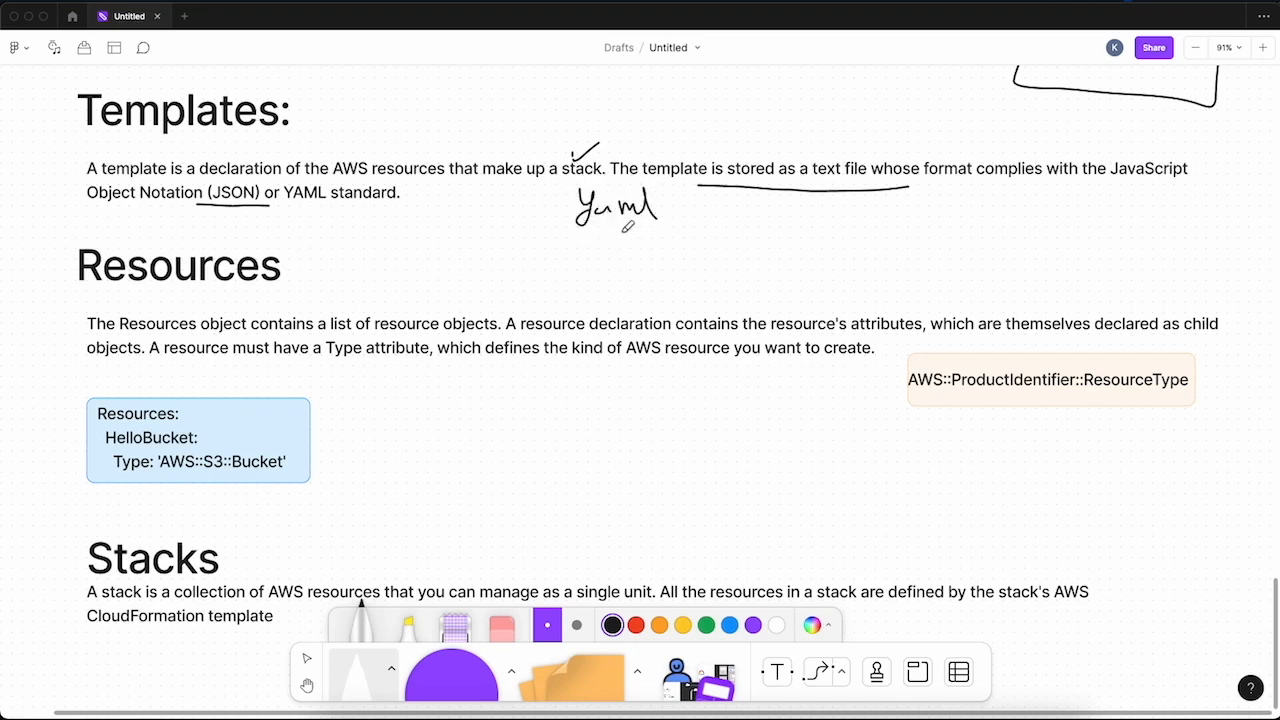
- Handwrite an underlined JSON beneath Yaml, then list S3 Bucket and Github beside it, marking S3 Bucket with an arrow and a tick
drag(584, 270, 784, 258)
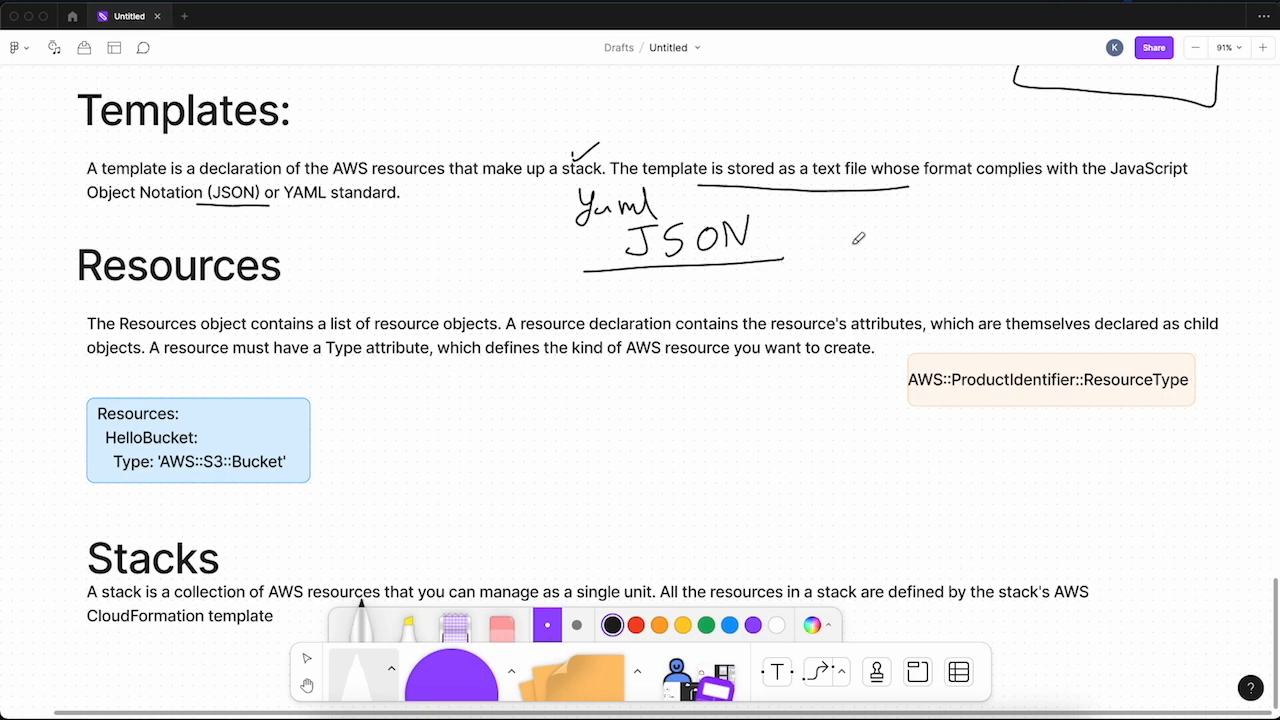
drag(914, 206, 982, 220)
mouse_move(1030, 180)
mouse_down()
mouse_move(1036, 202)
mouse_move(1134, 190)
mouse_up()
drag(931, 243, 1092, 234)
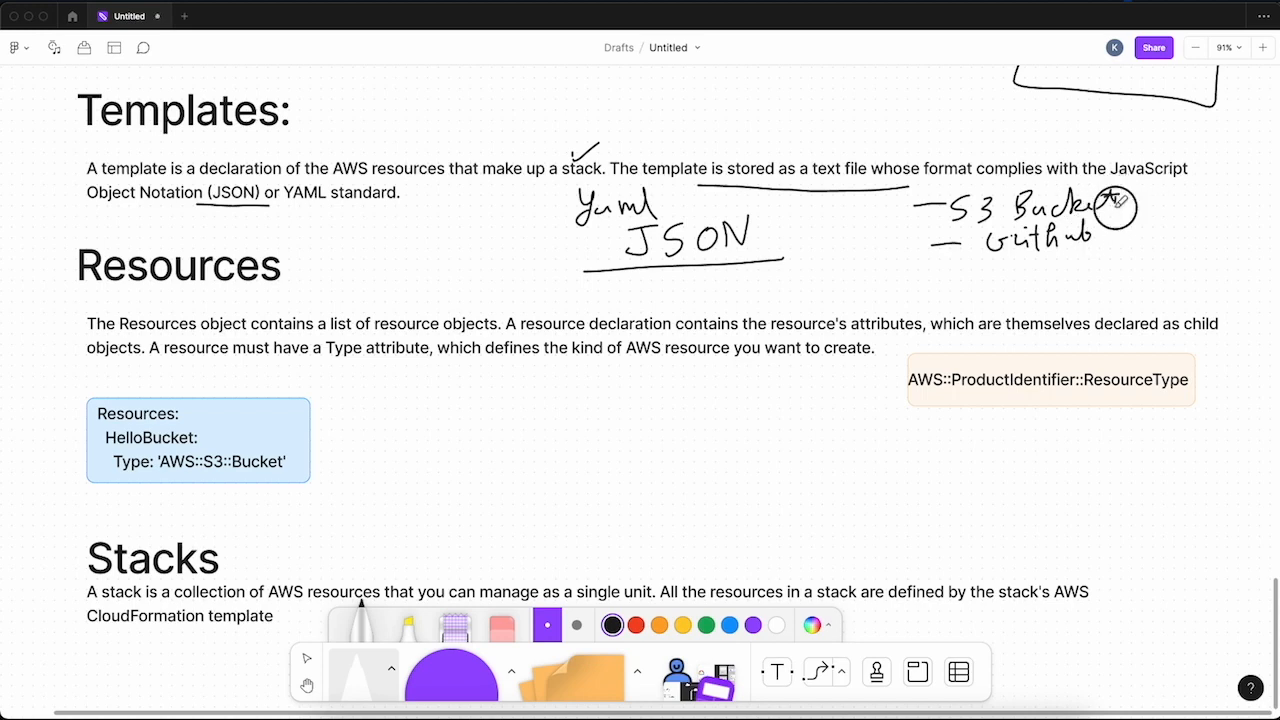
drag(1122, 194, 1118, 208)
drag(936, 196, 934, 214)
drag(1120, 204, 1162, 194)
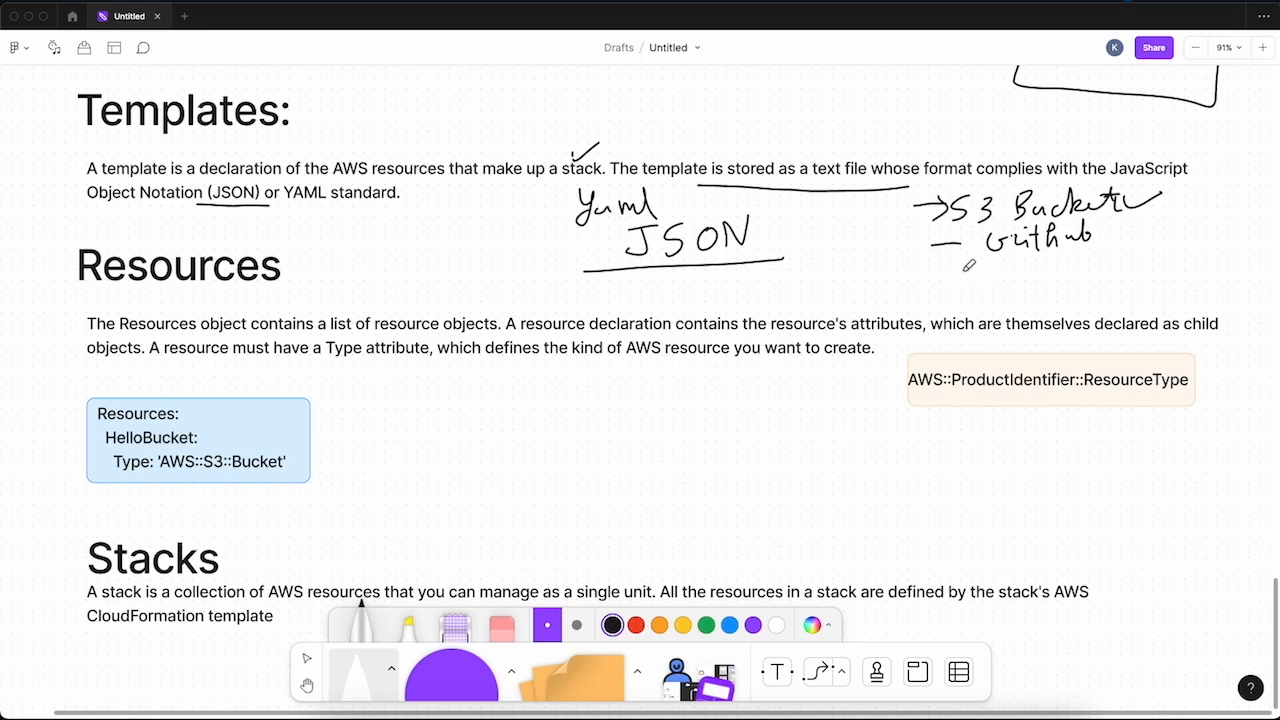
- Handwrite Upload with an arrow before it and an underline, as the third item below S3 Bucket and Github
drag(938, 281, 984, 279)
drag(967, 274, 987, 285)
mouse_move(1016, 264)
mouse_down()
mouse_move(1020, 280)
mouse_move(1030, 264)
mouse_up()
mouse_move(1042, 262)
mouse_down()
mouse_move(1045, 276)
mouse_move(1068, 258)
mouse_move(1140, 250)
mouse_move(1130, 272)
mouse_up()
drag(1050, 290, 1182, 265)
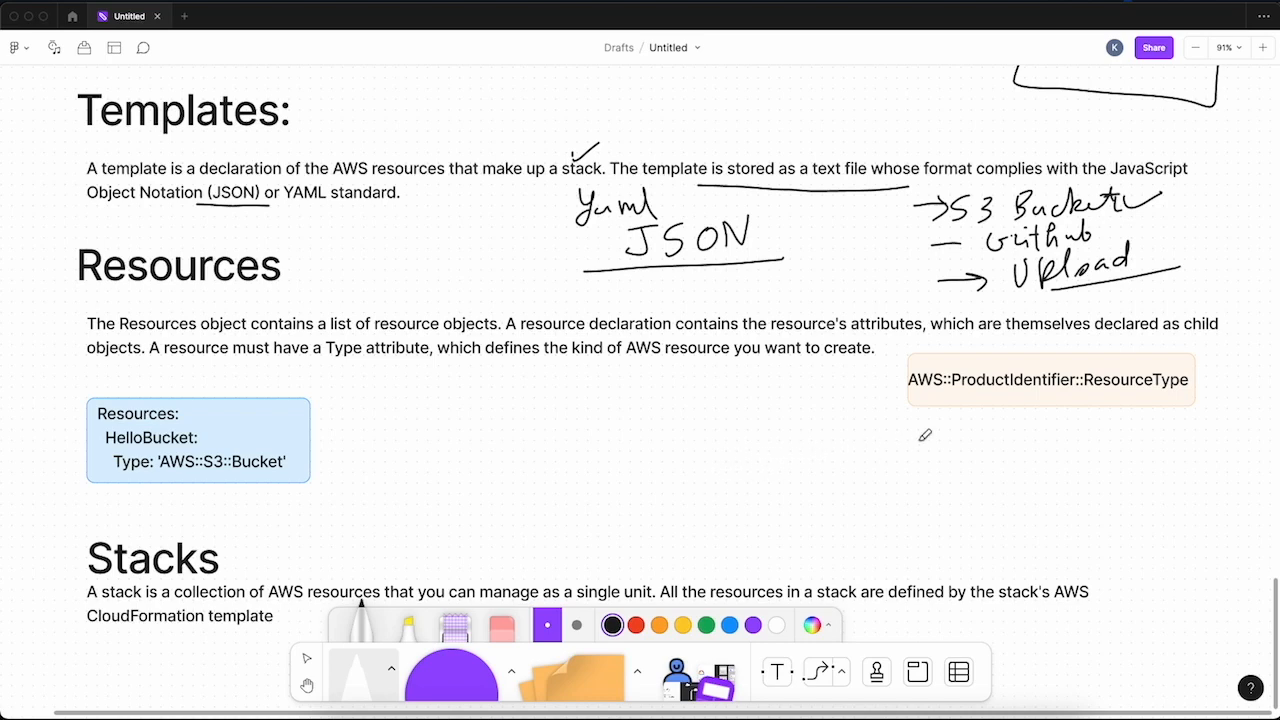
- Tick the AWS::ProductIdentifier::ResourceType box, underline ProductIdentifier, and handwrite EC2 and S3 below it
mouse_move(866, 389)
mouse_down()
mouse_move(892, 385)
mouse_move(854, 403)
mouse_move(893, 385)
mouse_up()
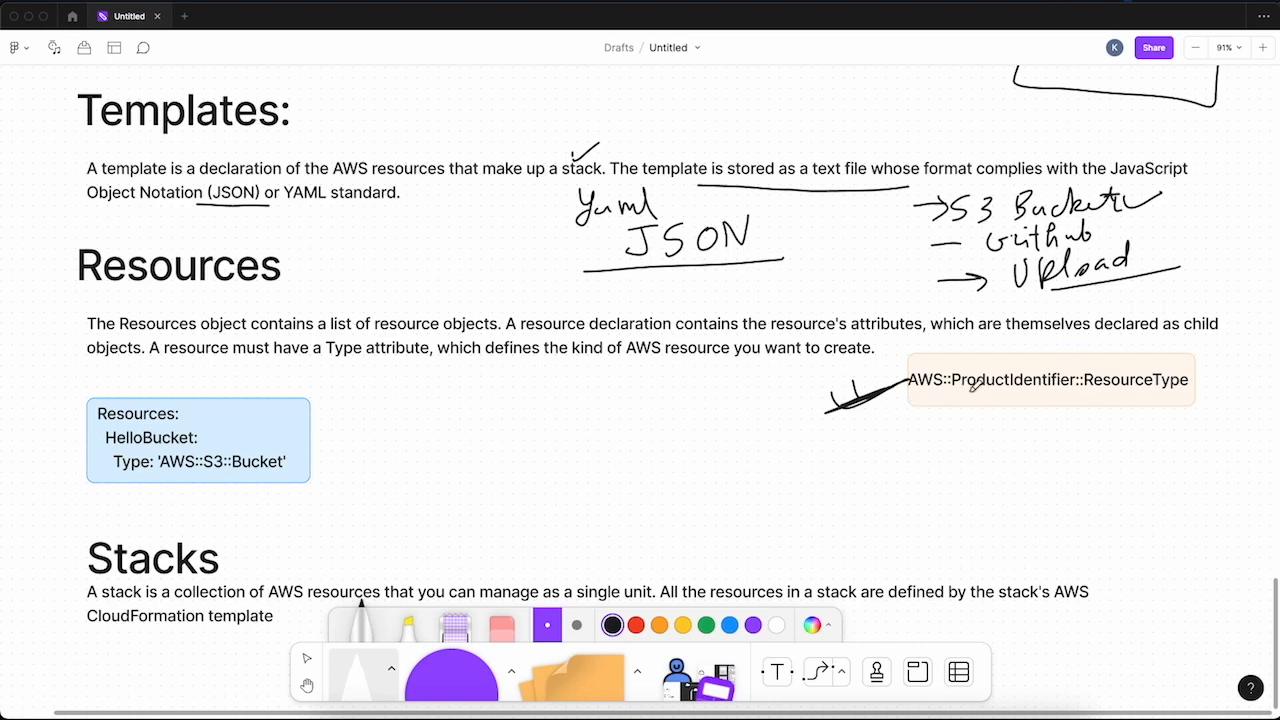
drag(958, 398, 1062, 398)
drag(974, 438, 987, 461)
mouse_move(973, 438)
mouse_down()
mouse_move(993, 435)
mouse_move(989, 448)
mouse_move(1014, 457)
mouse_move(1050, 453)
mouse_move(996, 497)
mouse_move(1024, 492)
mouse_up()
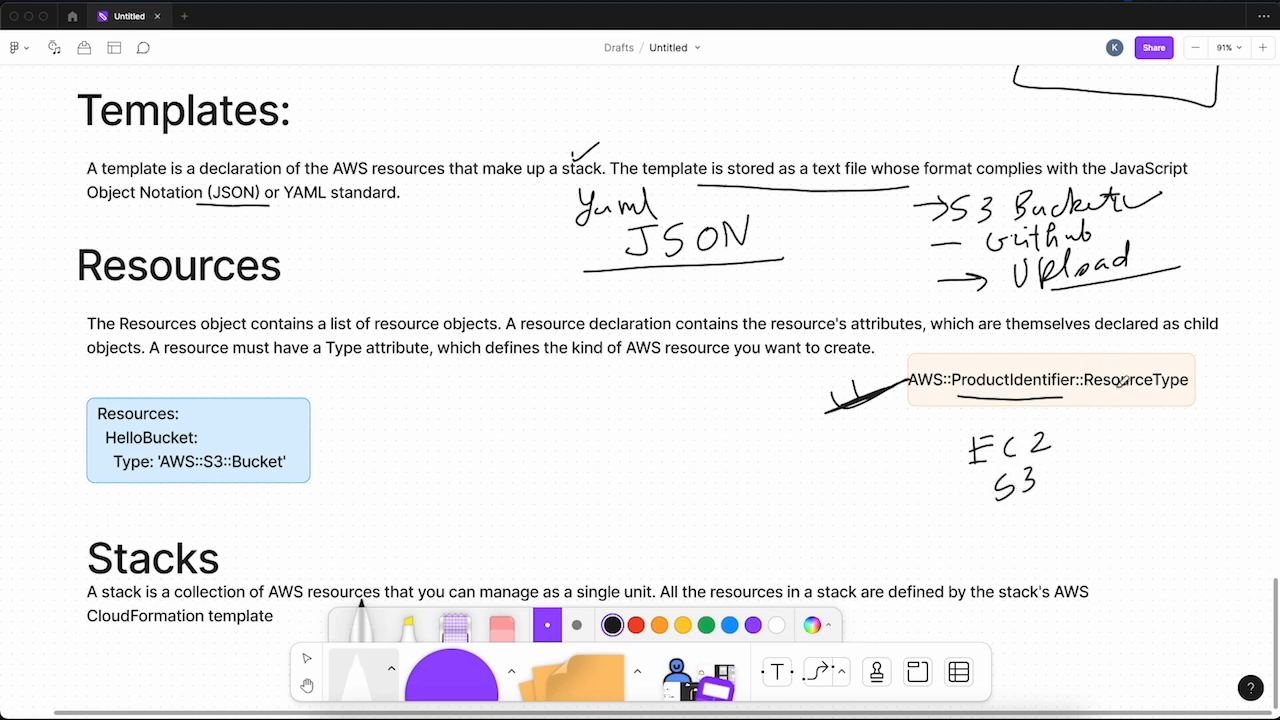
- Handwrite Instance beside EC2 and Bucket beside S3, each joined by a dash, as resource type examples
drag(1062, 441, 1104, 425)
drag(1095, 428, 1102, 455)
drag(1108, 440, 1138, 452)
drag(1146, 424, 1196, 440)
drag(1206, 424, 1208, 440)
mouse_move(1048, 482)
mouse_down()
mouse_move(1096, 470)
mouse_move(1098, 498)
mouse_up()
drag(1112, 482, 1152, 496)
mouse_move(1166, 476)
mouse_down()
mouse_move(1162, 494)
mouse_move(1172, 490)
mouse_up()
drag(1178, 462, 1178, 492)
drag(1164, 476, 1196, 456)
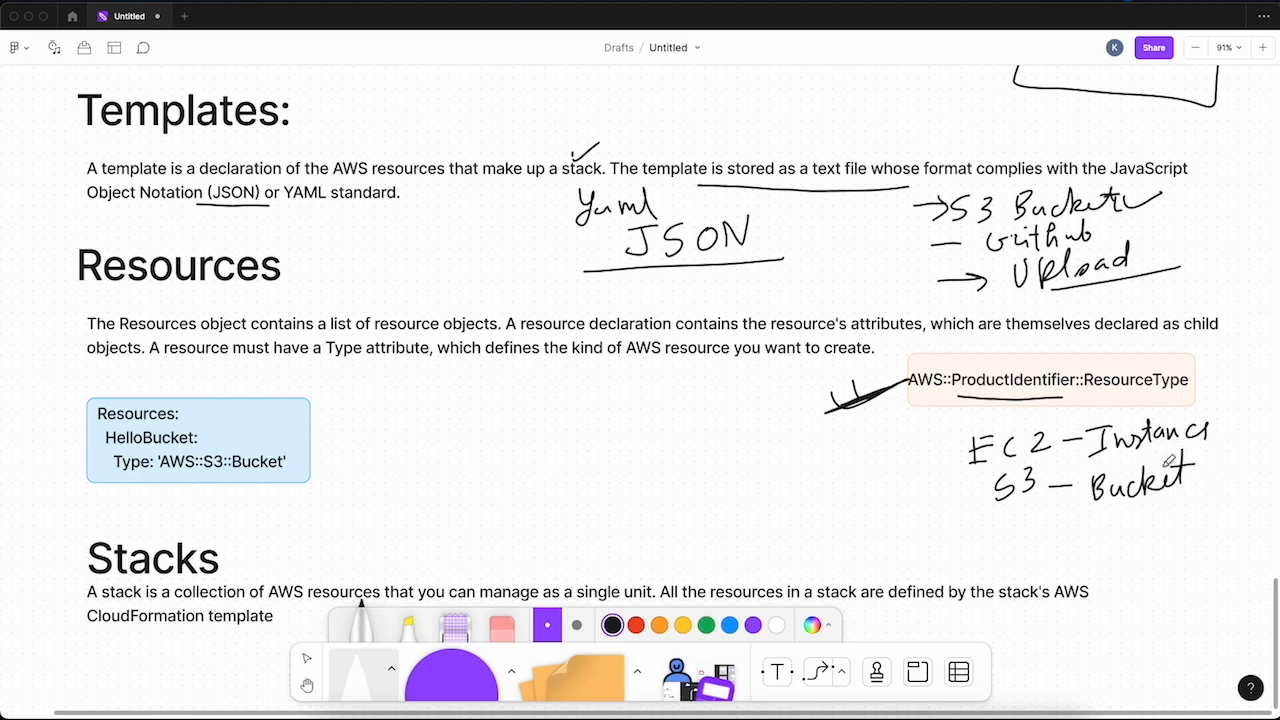
- Annotate the blue Resources code box with tick marks on both sides, a yaml label and an arrow pointing at HelloBucket
drag(61, 401, 110, 380)
mouse_move(227, 405)
mouse_down()
mouse_move(254, 380)
mouse_move(318, 372)
mouse_up()
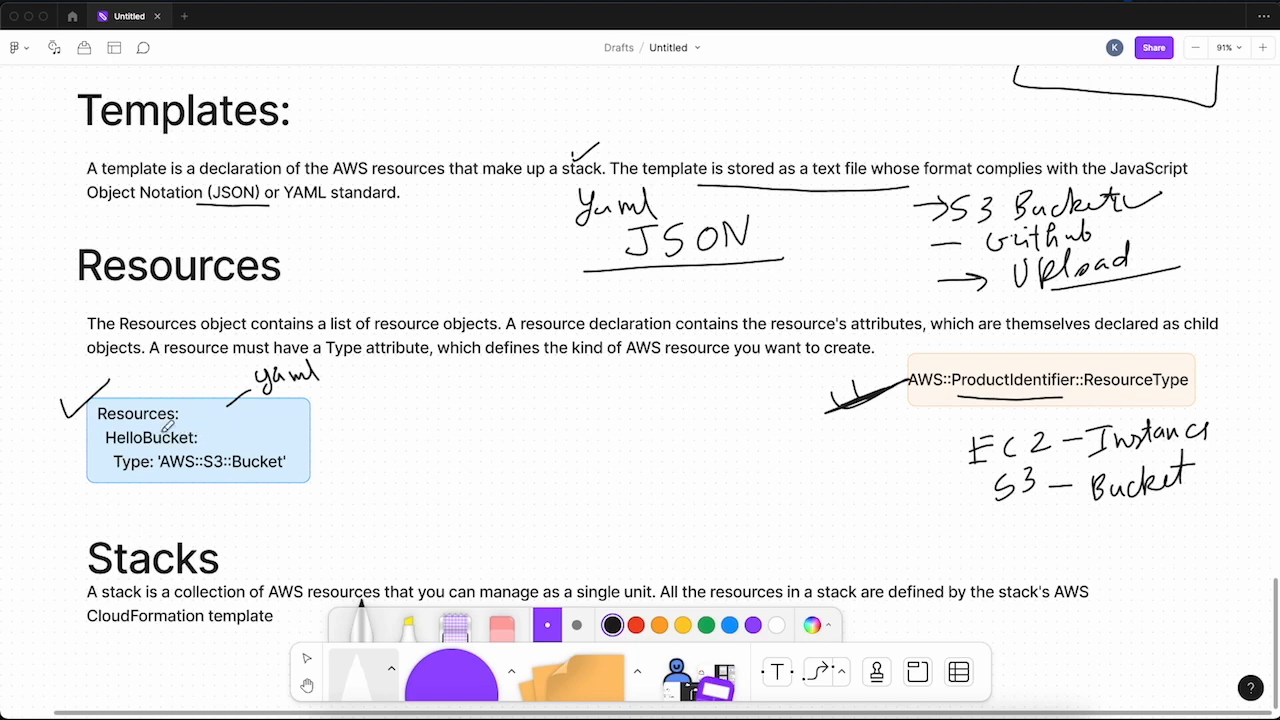
drag(68, 441, 106, 438)
drag(296, 414, 357, 396)
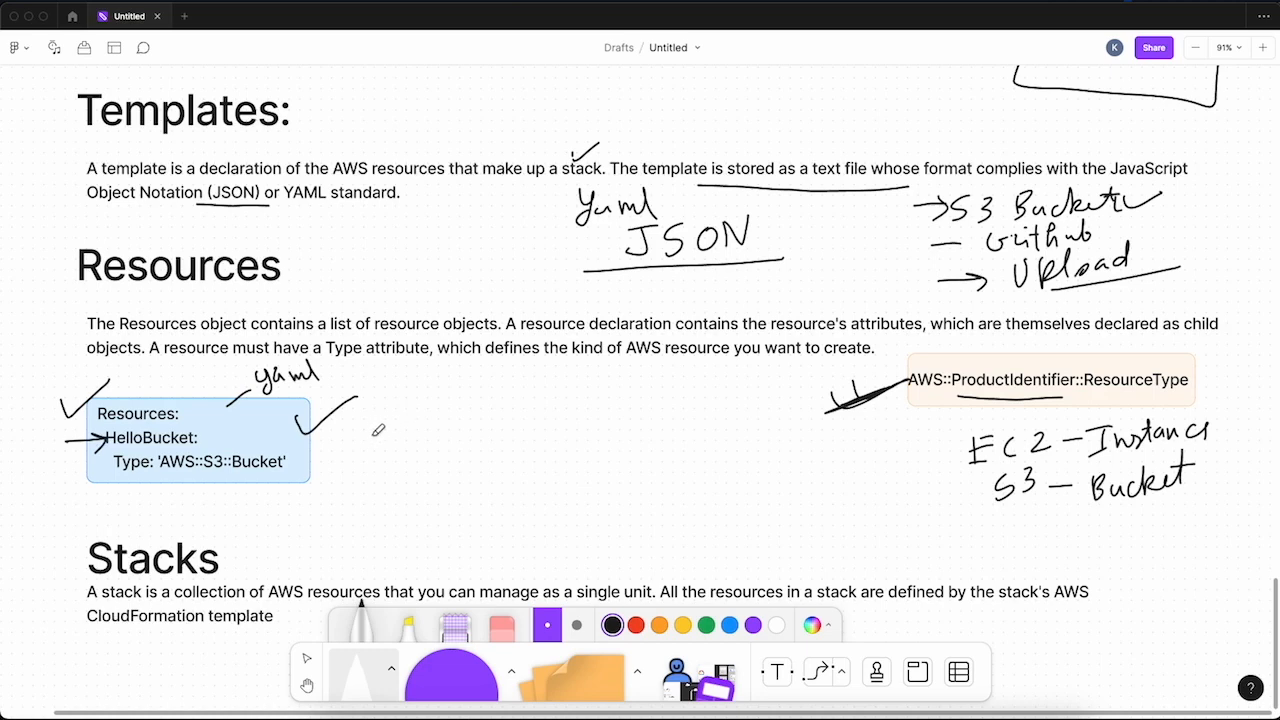
mouse_move(312, 428)
mouse_down()
mouse_move(294, 432)
mouse_move(357, 398)
mouse_up()
- Draw an arrow from the code box to a handwritten Cloudformation, branch it to an underlined Bucket, and scribble a mark beside Bucket
mouse_move(300, 435)
mouse_down()
mouse_move(386, 440)
mouse_move(372, 456)
mouse_up()
mouse_move(418, 408)
mouse_down()
mouse_move(405, 445)
mouse_move(440, 425)
mouse_move(478, 430)
mouse_move(460, 417)
mouse_move(485, 440)
mouse_move(565, 418)
mouse_move(591, 393)
mouse_move(603, 404)
mouse_up()
mouse_move(412, 458)
mouse_down()
mouse_move(412, 482)
mouse_move(486, 506)
mouse_up()
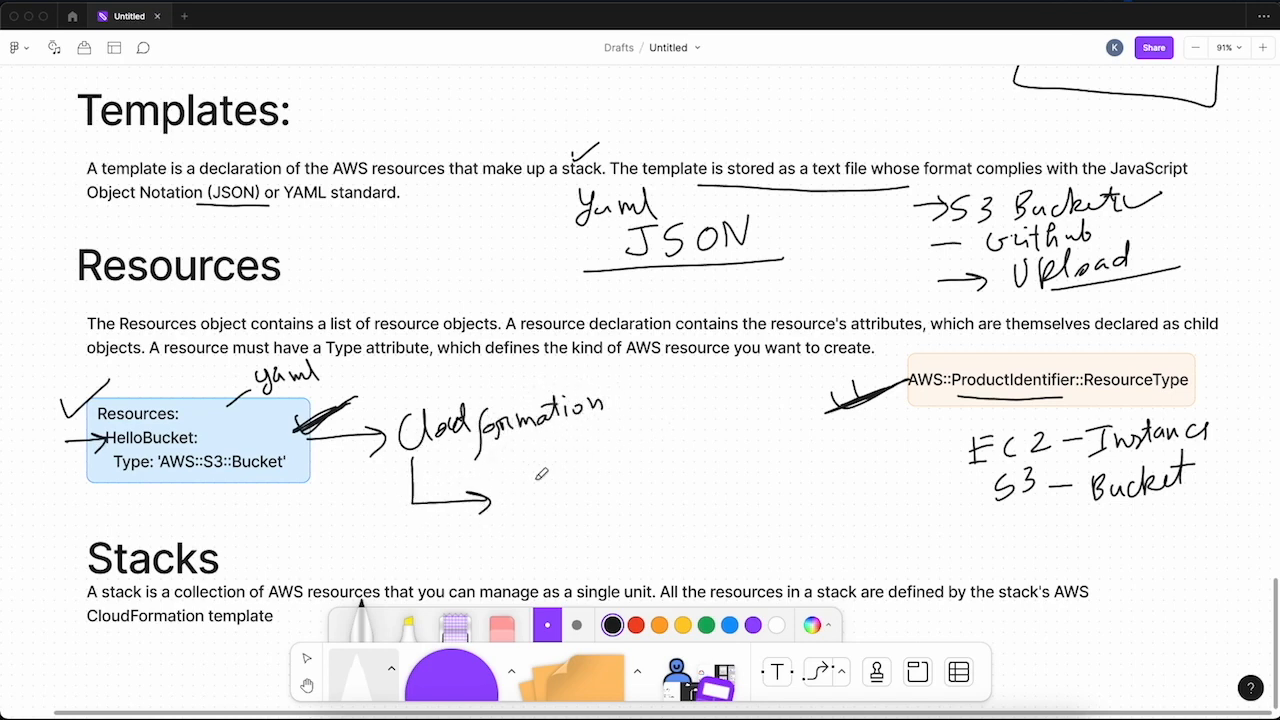
mouse_move(541, 472)
mouse_down()
mouse_move(582, 478)
mouse_move(655, 455)
mouse_up()
drag(520, 527, 690, 484)
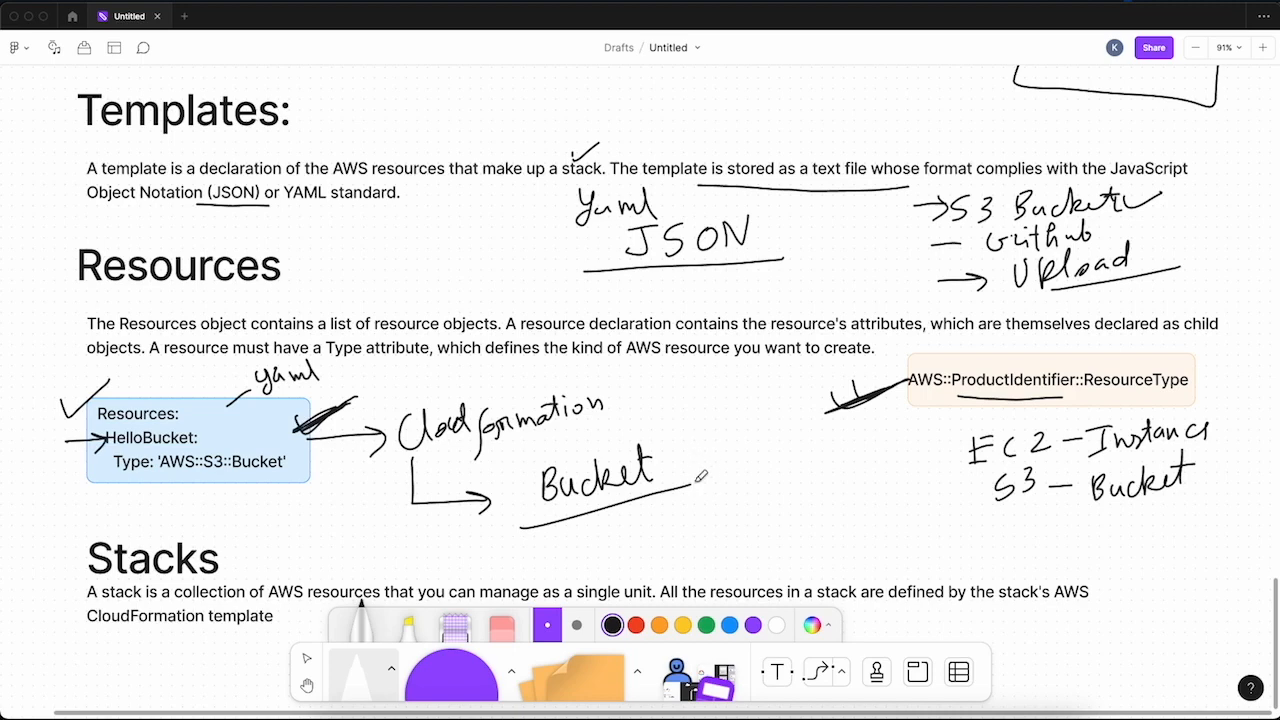
mouse_move(697, 464)
mouse_down()
mouse_move(725, 425)
mouse_move(660, 465)
mouse_move(640, 410)
mouse_move(688, 430)
mouse_move(616, 383)
mouse_move(616, 357)
mouse_up()
- Switch to the AWS CloudFormation console in the browser and start creating a stack
key(space)
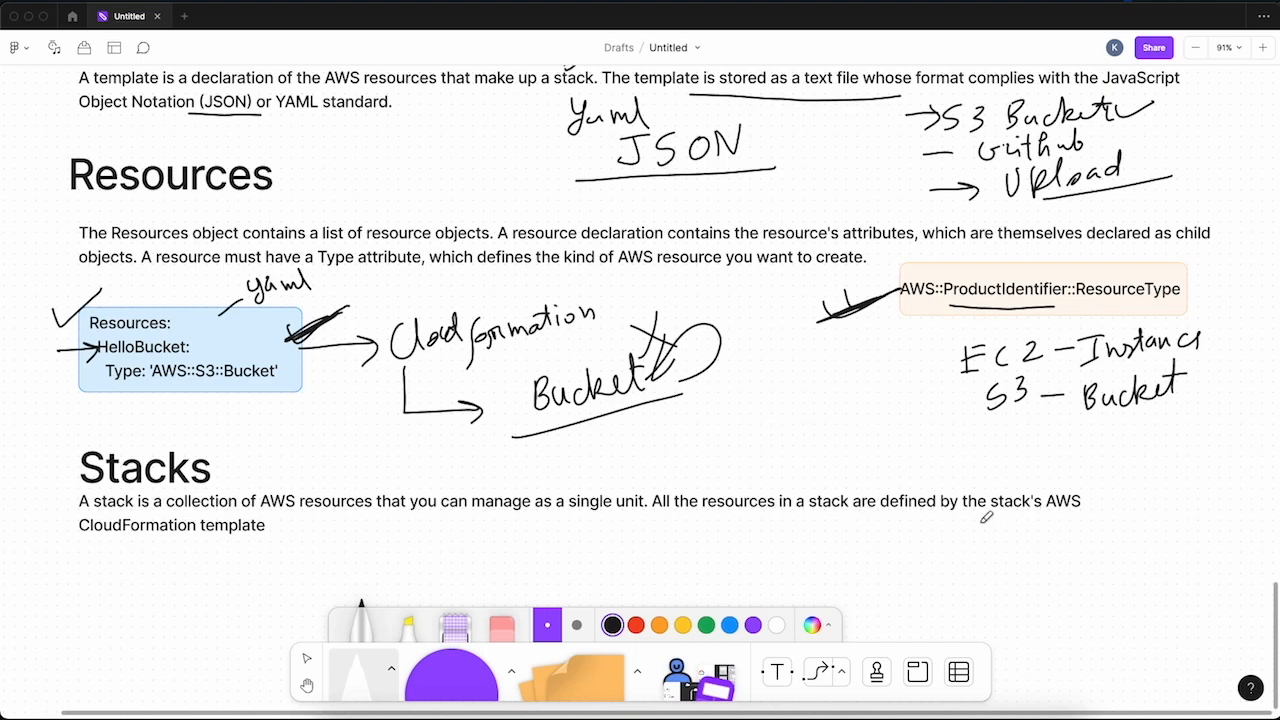
drag(270, 525, 269, 533)
click(410, 710)
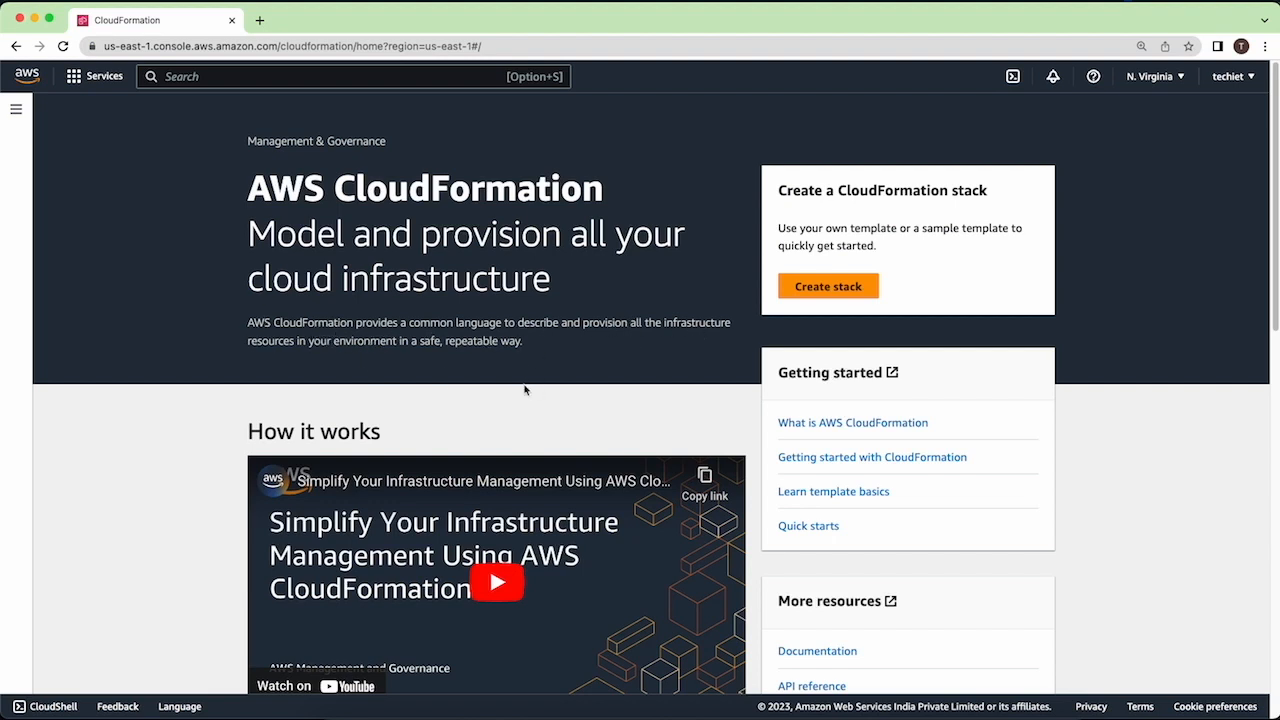
scroll(755, 288, down, 6)
scroll(660, 288, up, 6)
click(830, 285)
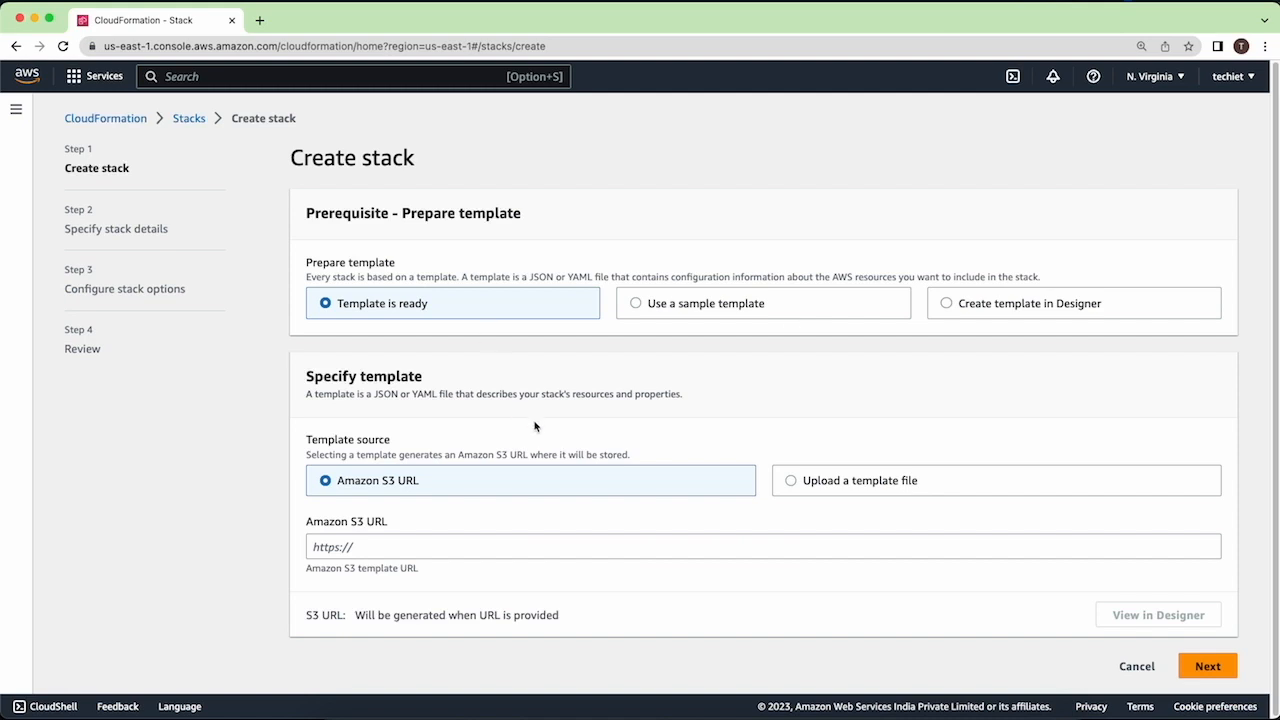
- Examine the available sample templates, then the Amazon S3 URL and file upload sources for a ready template
click(700, 311)
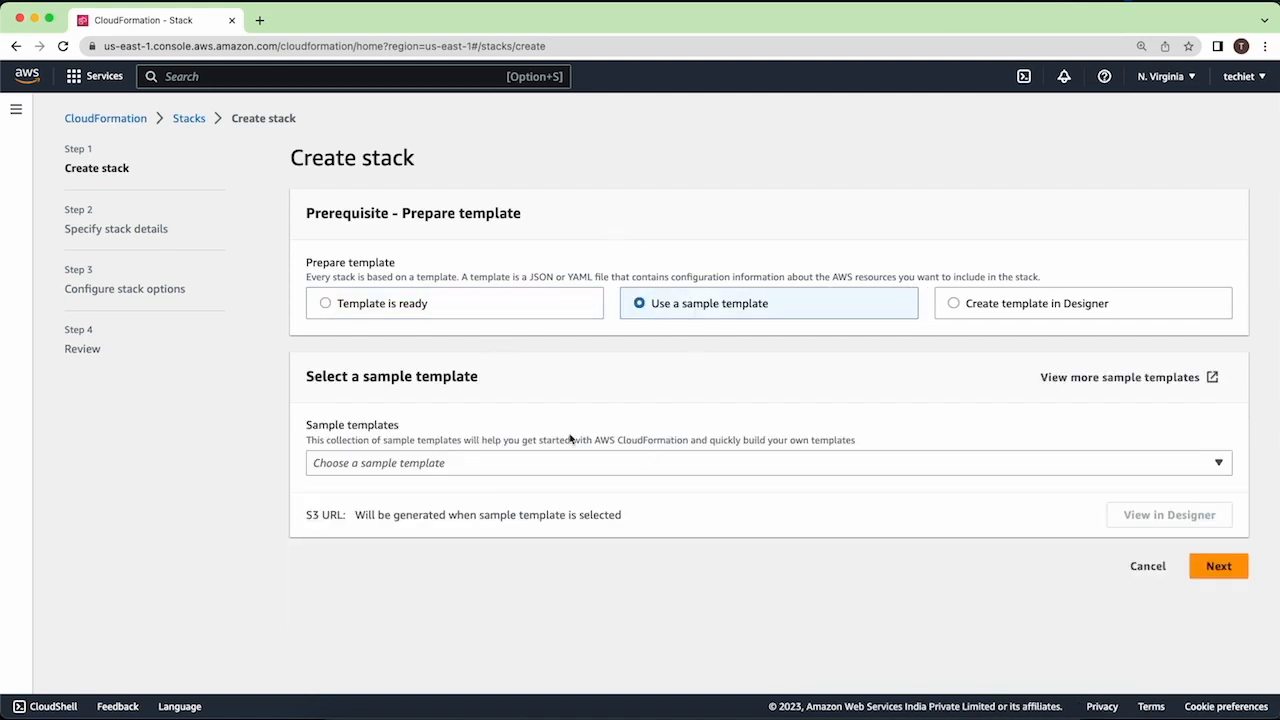
click(562, 468)
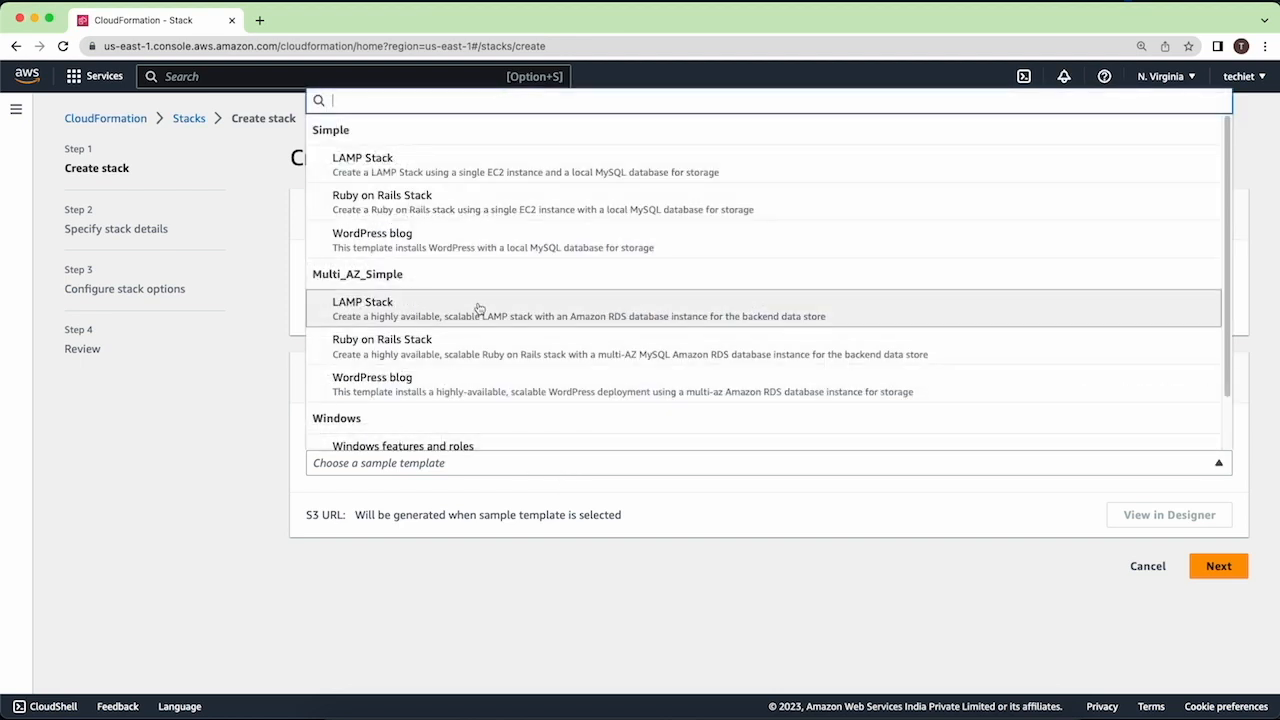
scroll(478, 306, down, 2)
scroll(480, 309, up, 2)
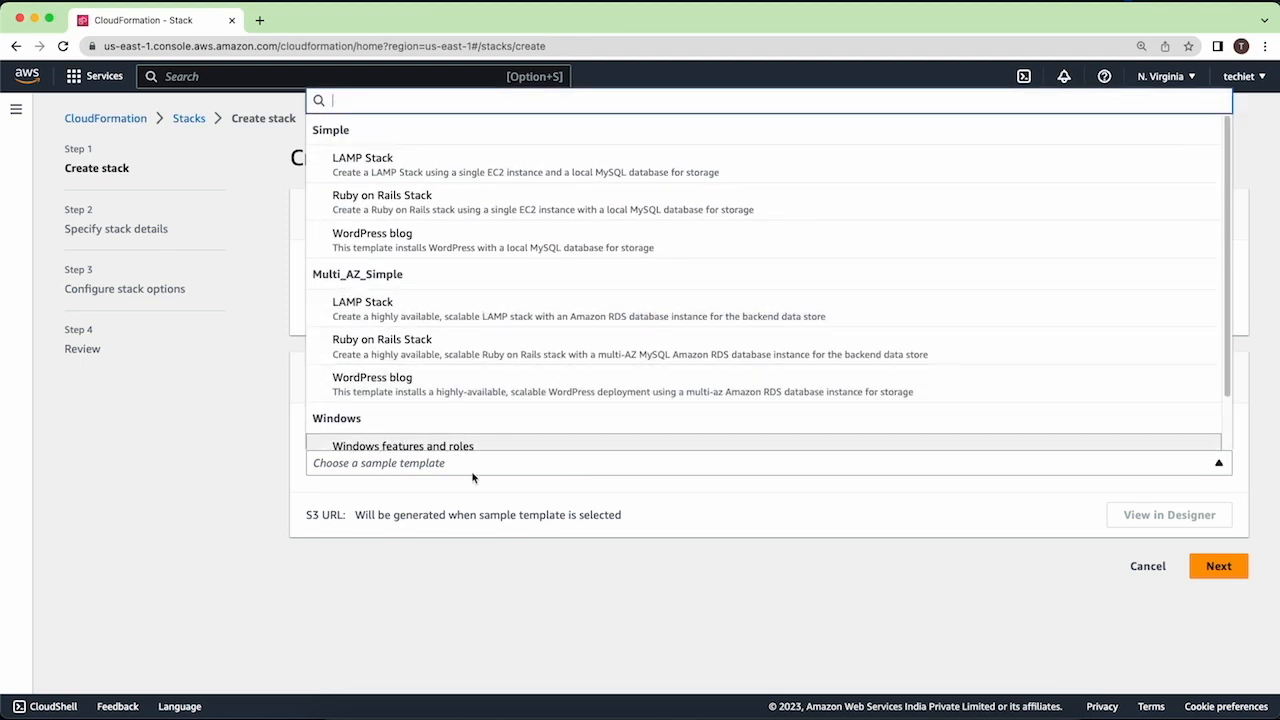
click(474, 478)
click(362, 297)
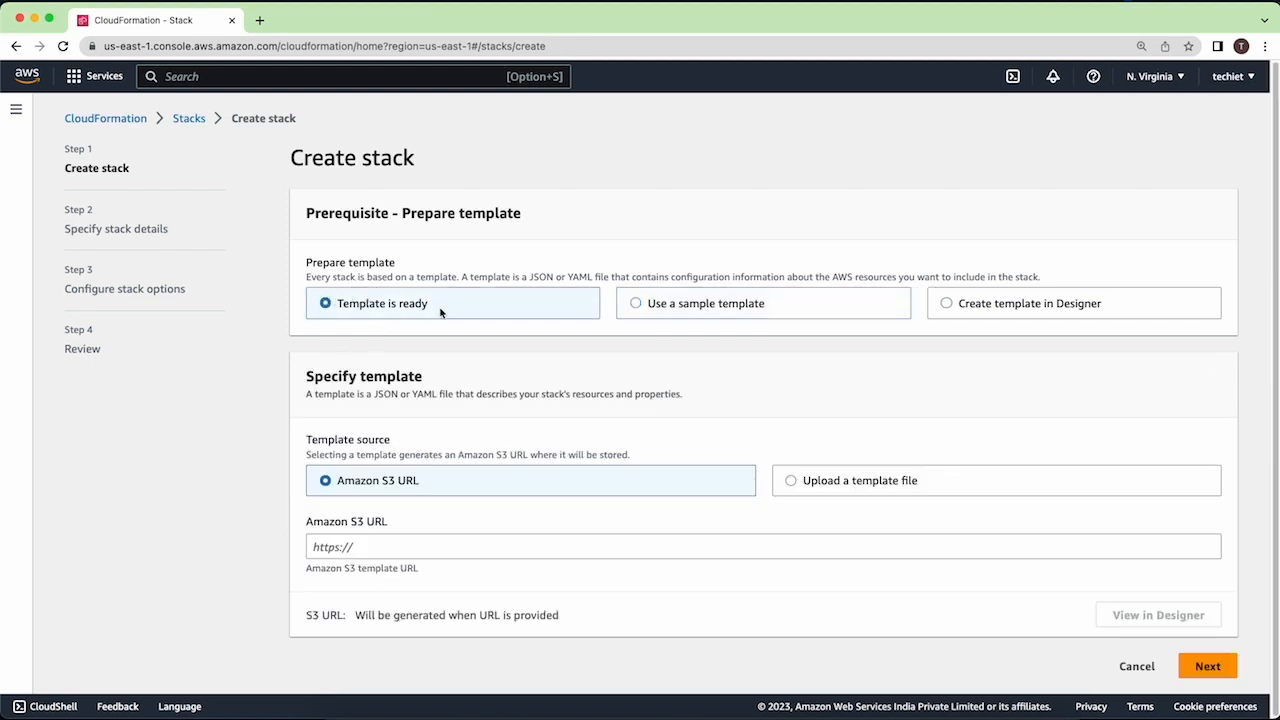
click(394, 549)
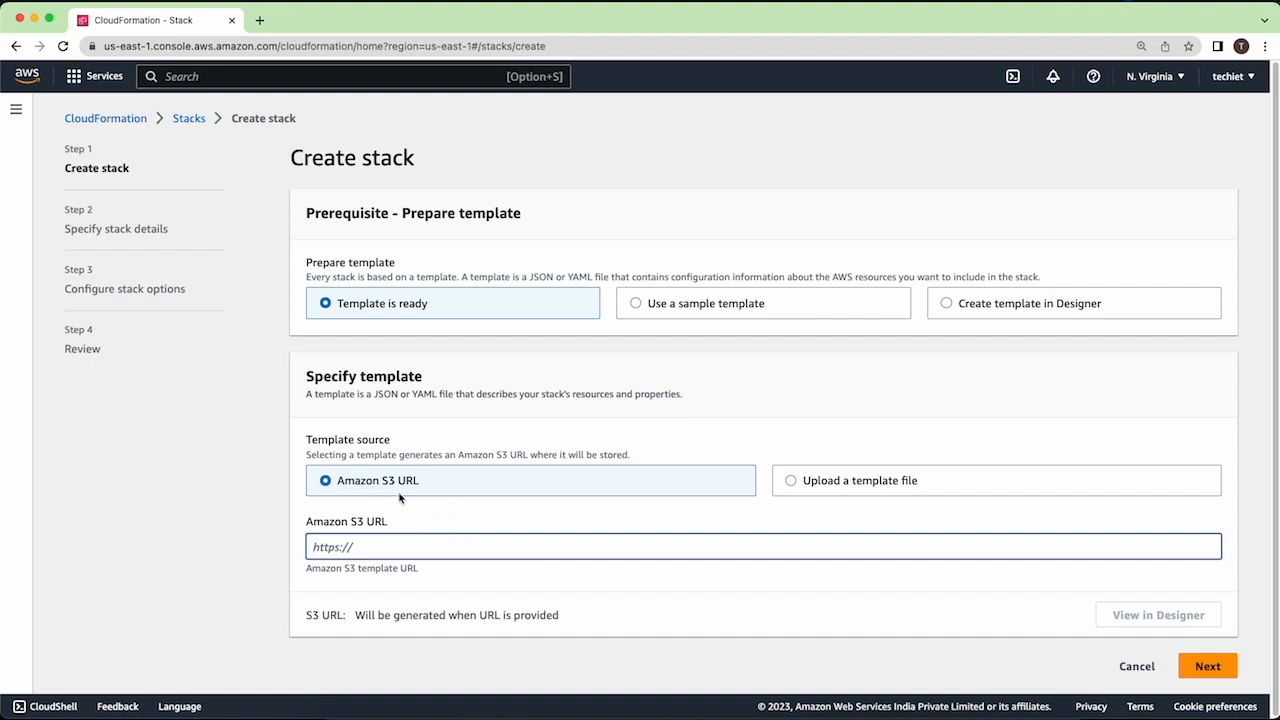
click(891, 494)
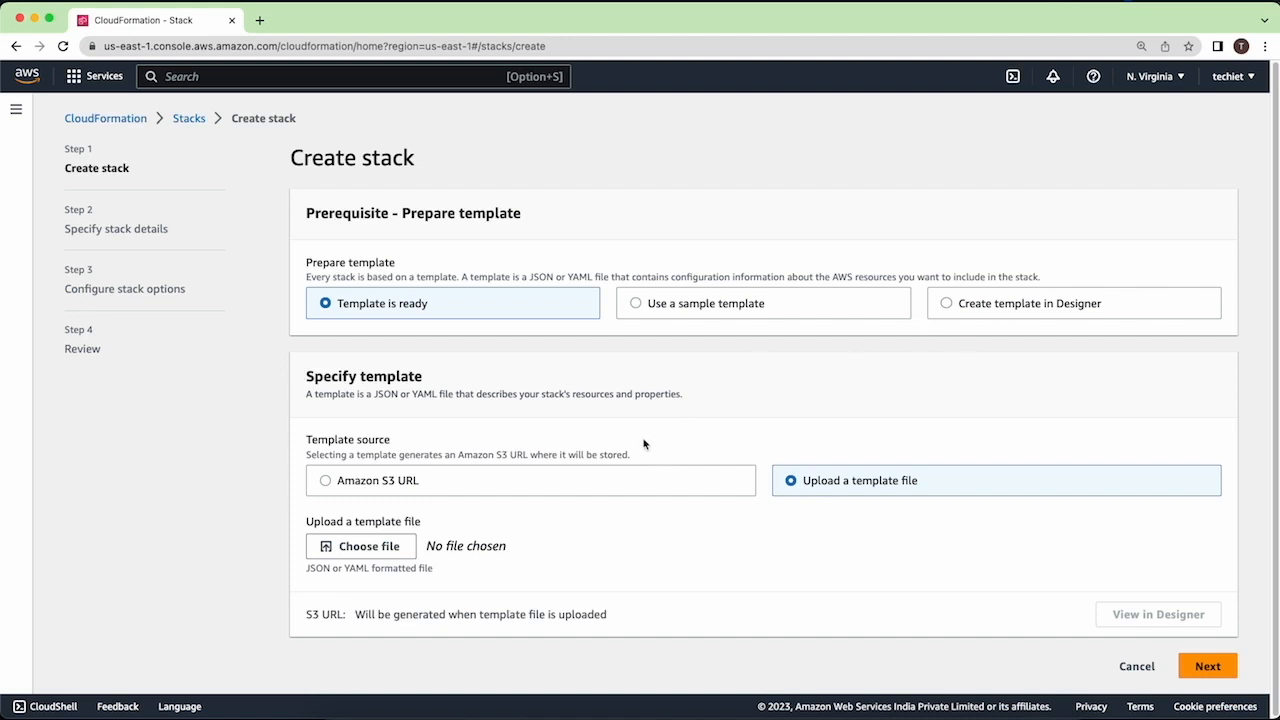
- Choose to create the template in Designer and open the CloudFormation Designer in a new browser tab
click(745, 311)
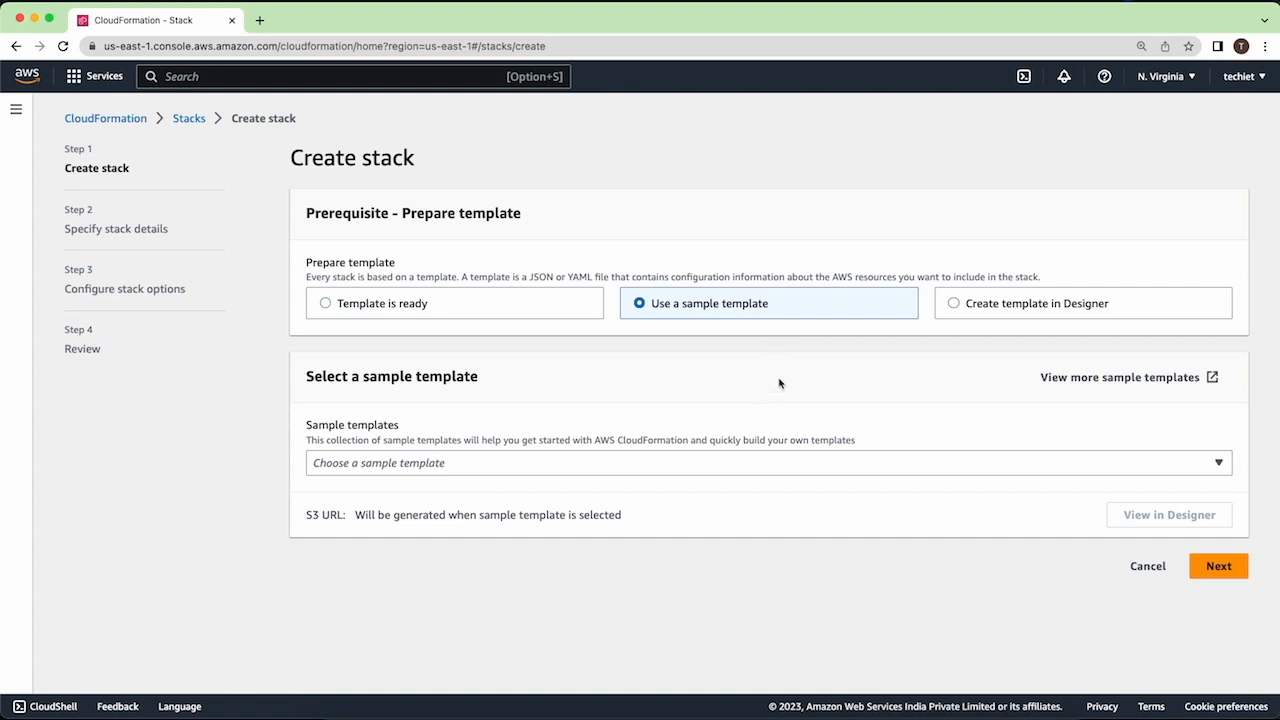
click(1046, 310)
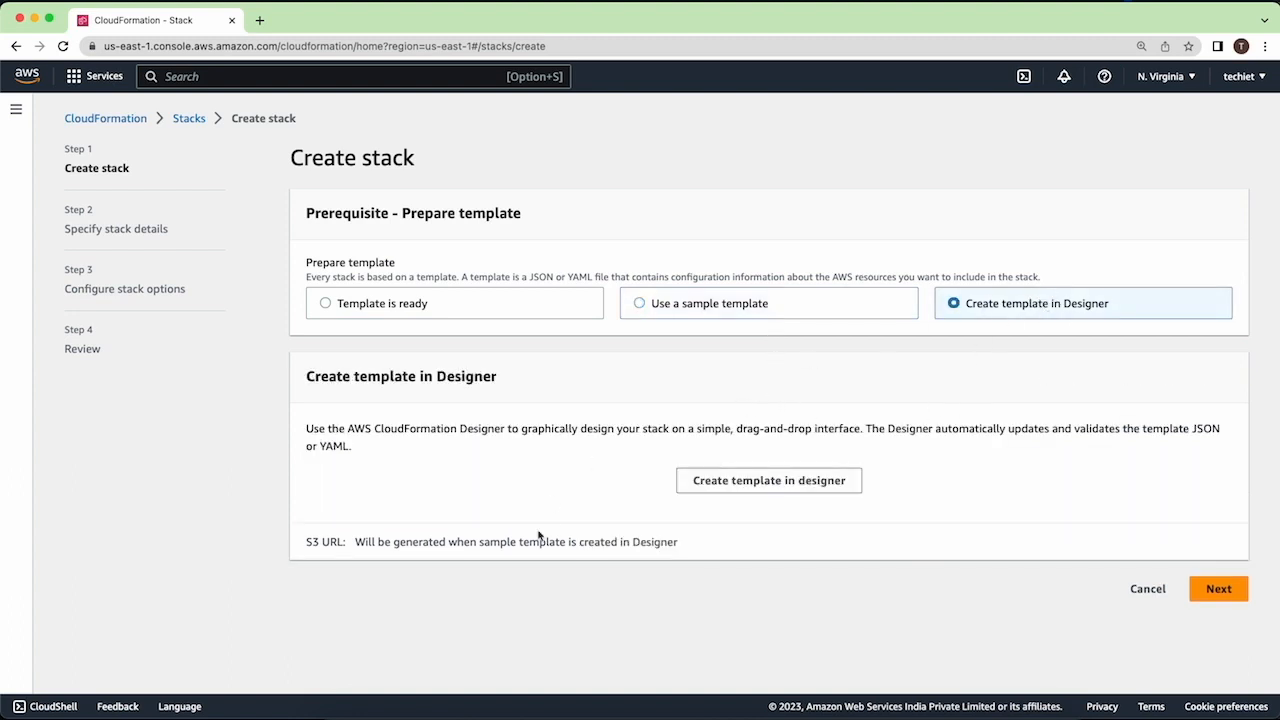
right_click(762, 478)
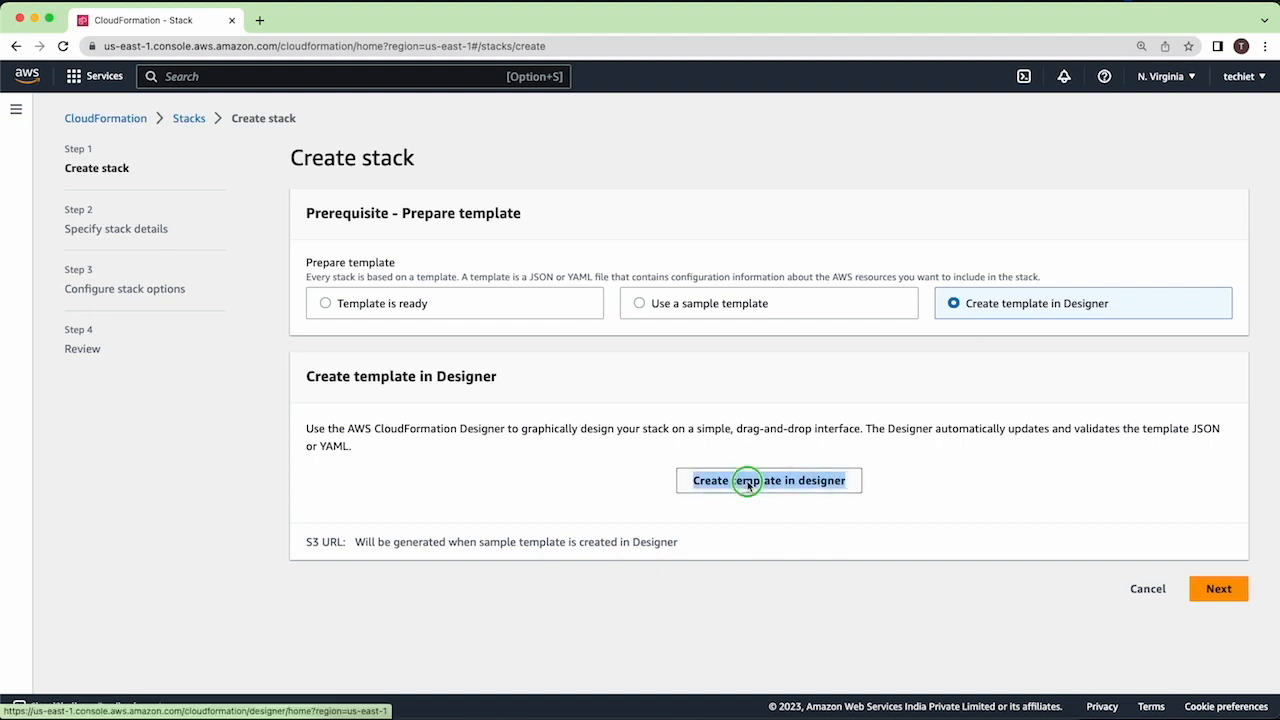
click(800, 458)
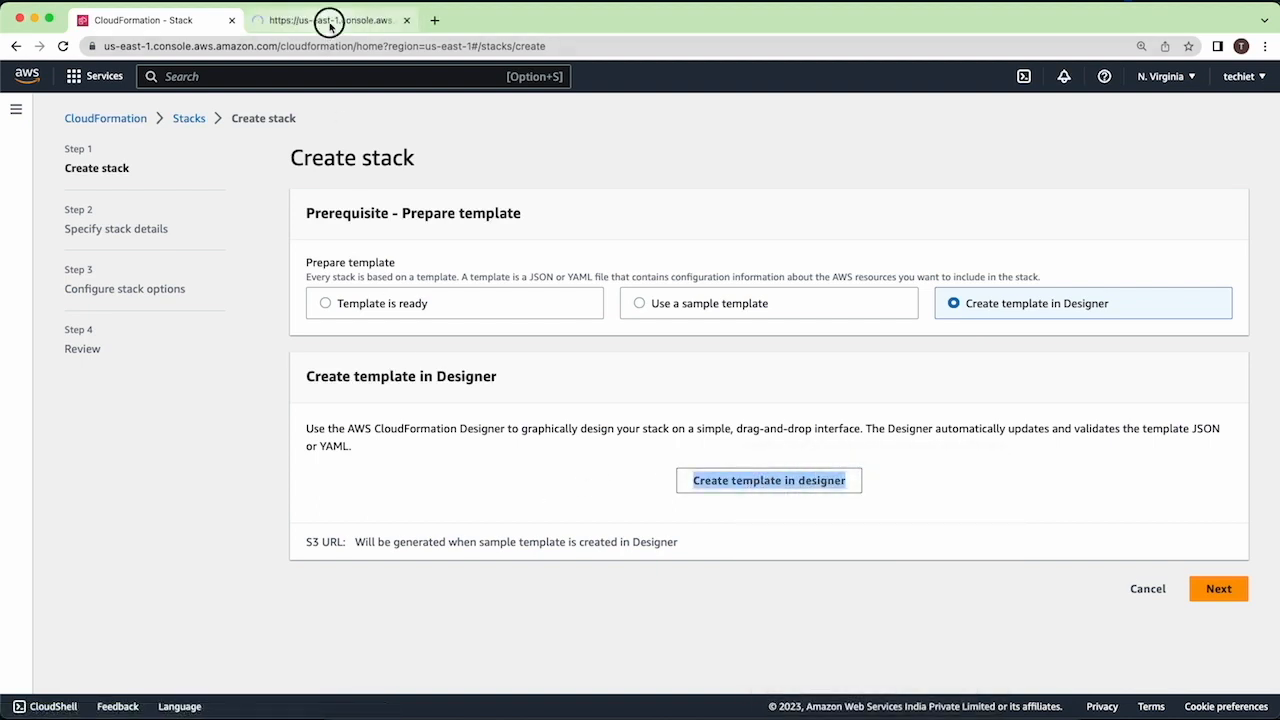
click(323, 21)
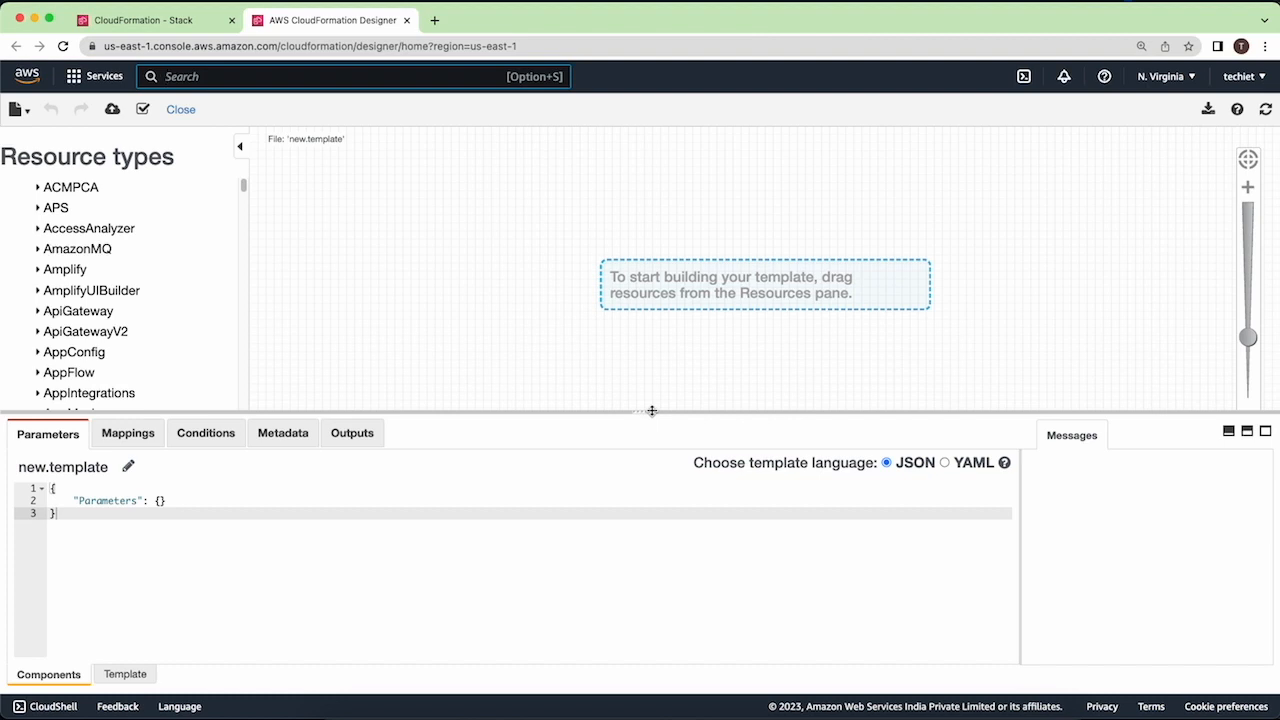
- Show the full template code, set its language to YAML and delete the default AWSTemplateFormatVersion content
click(124, 674)
click(177, 543)
key(super+a)
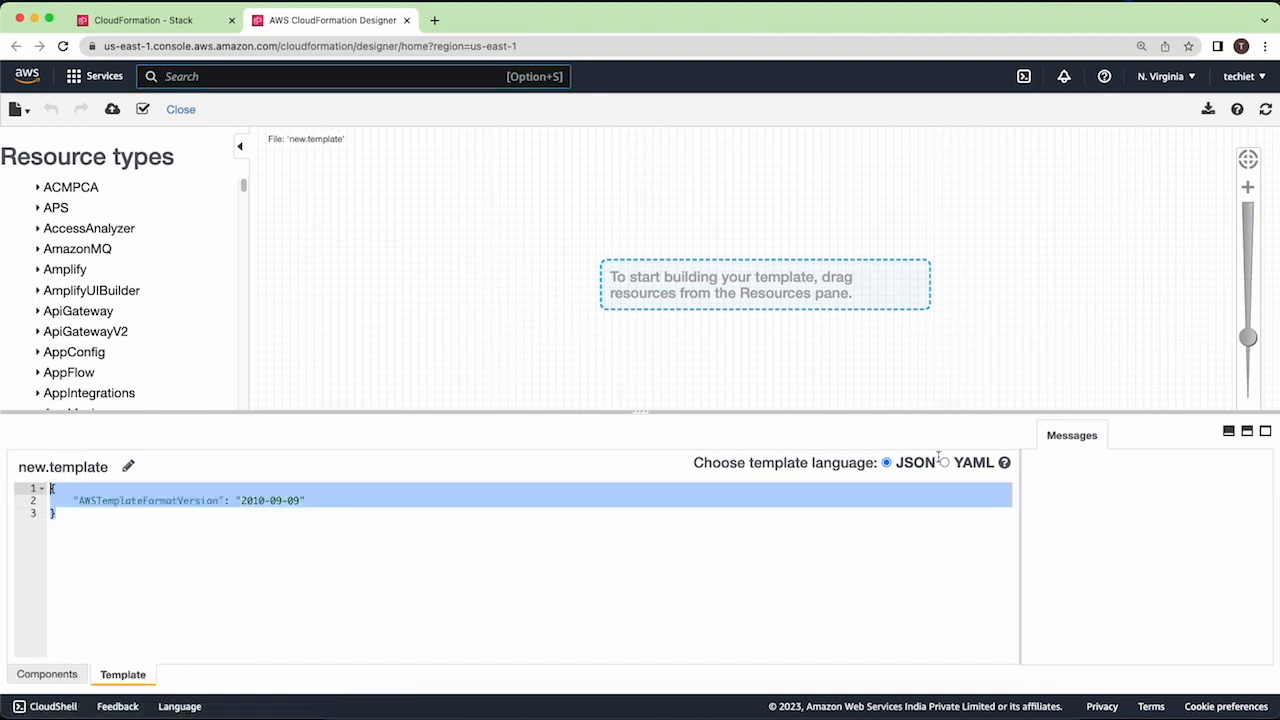
click(943, 462)
drag(306, 543, 58, 483)
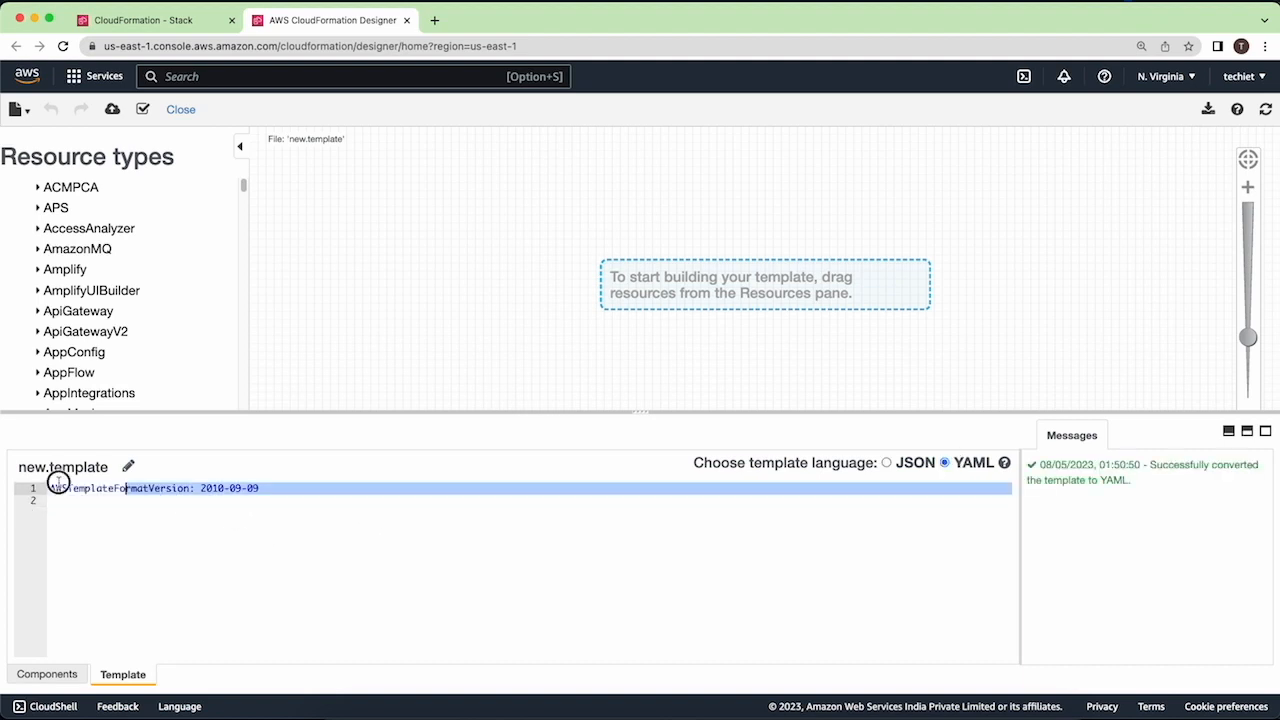
key(BackSpace)
- Enter a "Resources:" section in the template with an indented "HelloBucket:" entry
text(Resources:)
key(Return)
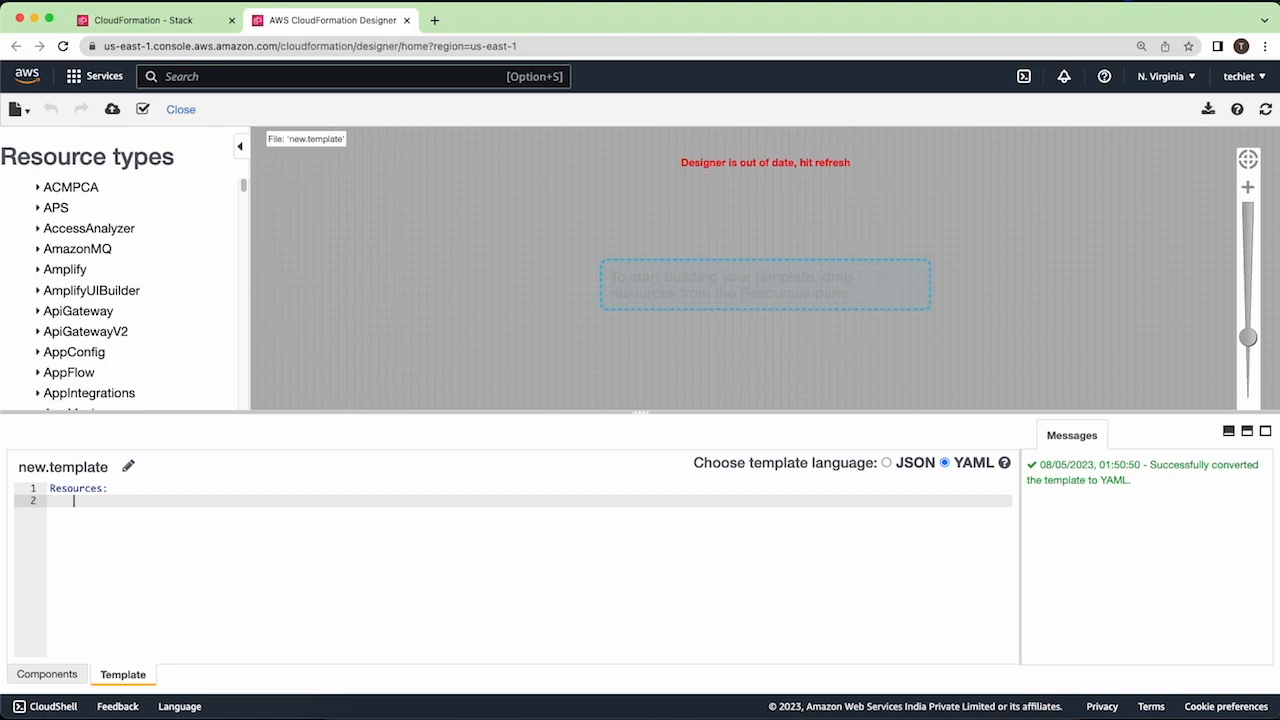
text(HelloBucket:)
key(Return)
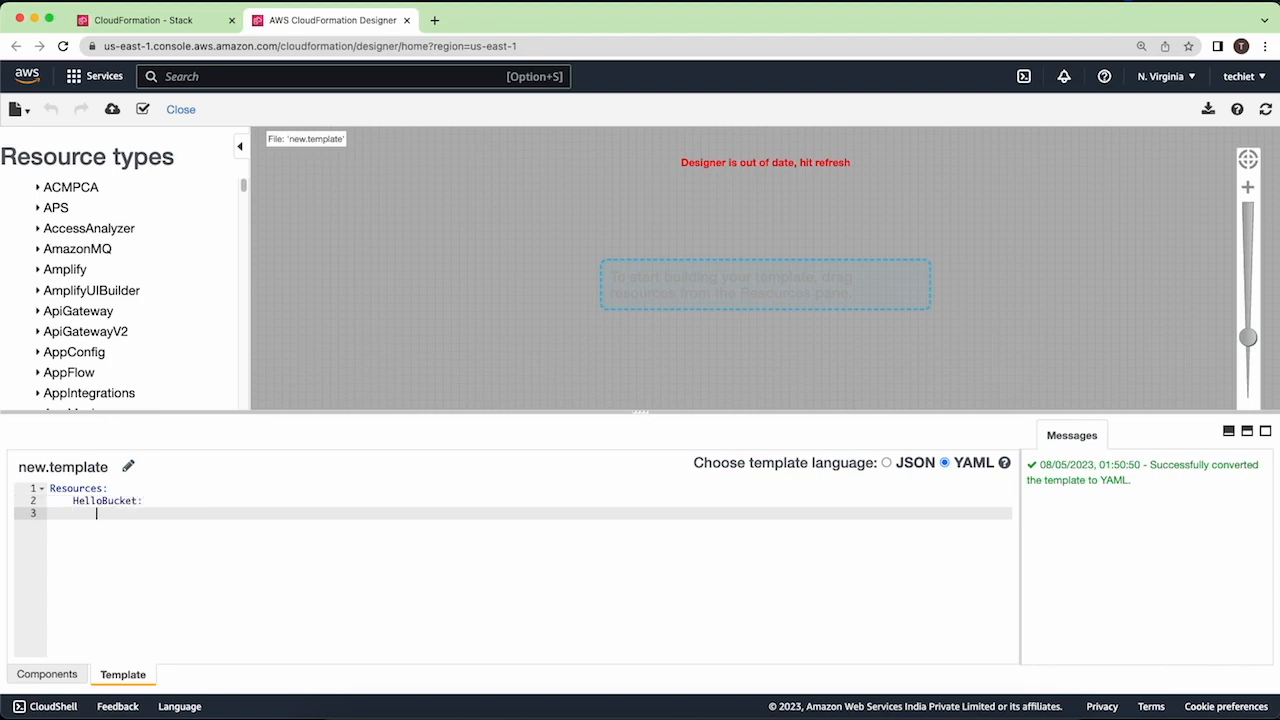
- Give HelloBucket the line Type: "AWS::S3::Bucket" and refresh the Designer diagram
text(Type: "AWS::S3::Bucket")
click(1265, 109)
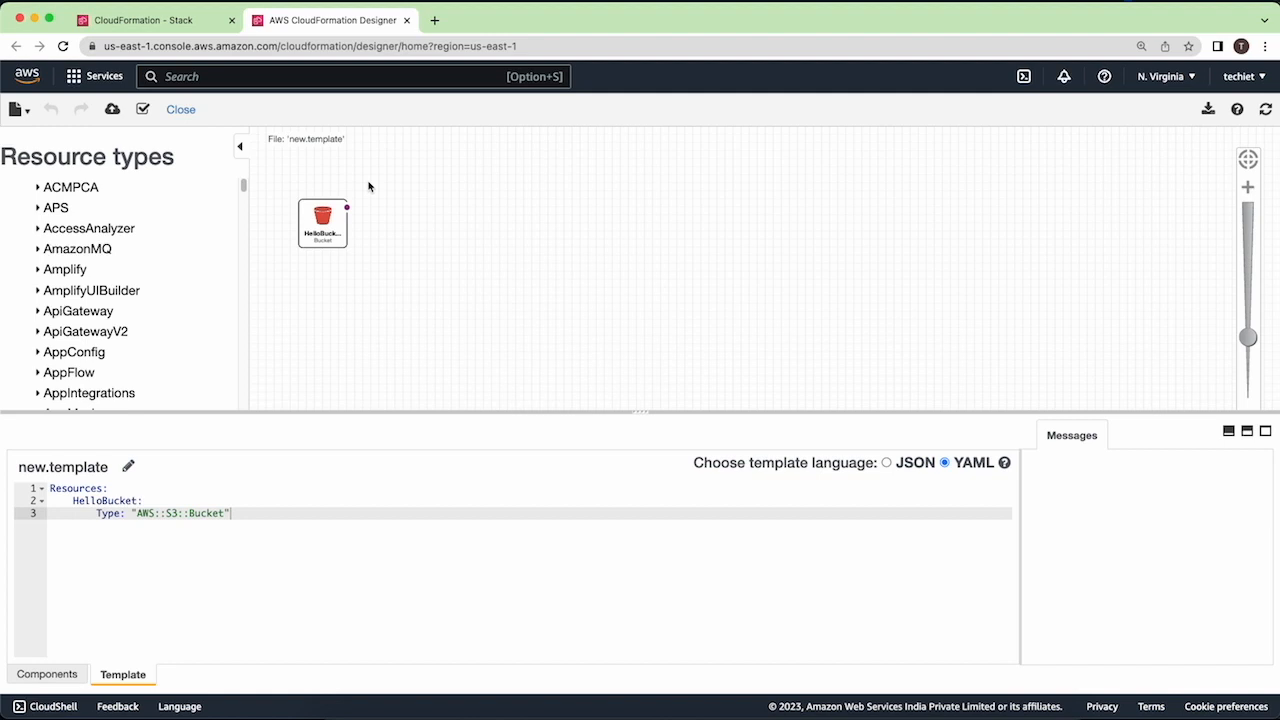
- Examine the HelloBucket resource on the Designer canvas at different zoom levels
scroll(440, 218, down, 1)
scroll(440, 218, up, 5)
scroll(440, 218, down, 2)
scroll(440, 218, down, 3)
scroll(447, 212, up, 1)
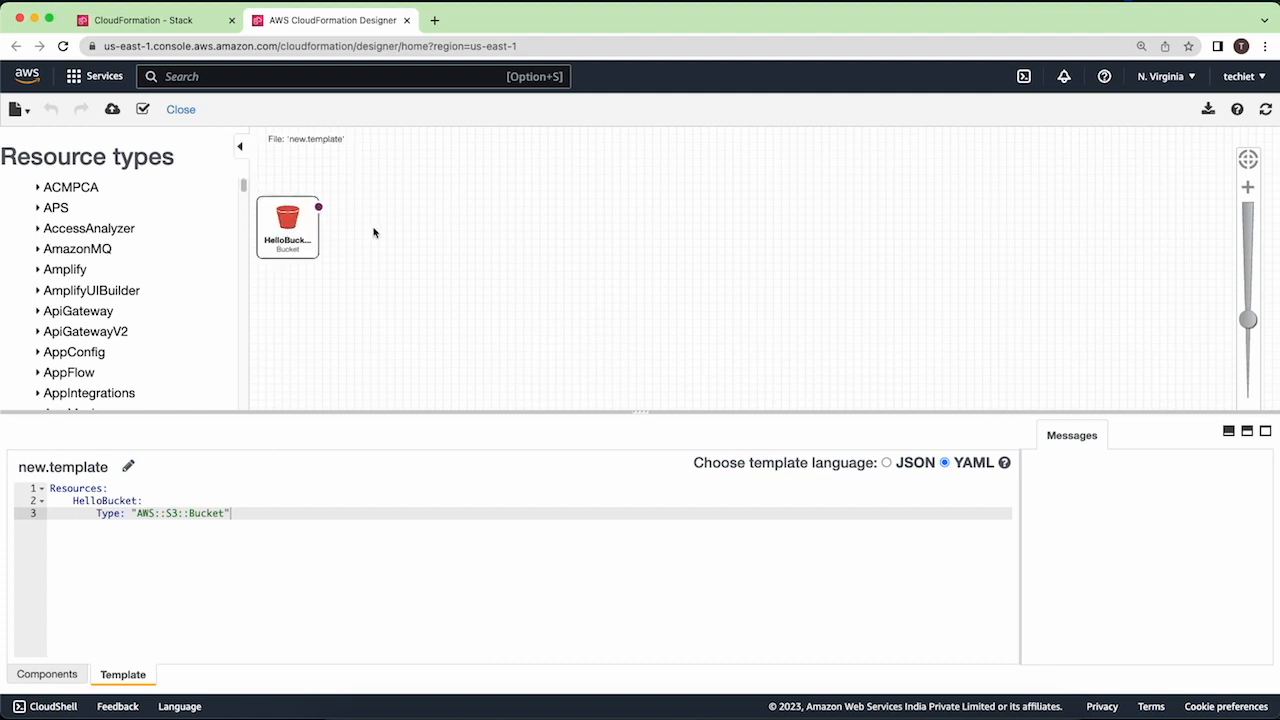
scroll(328, 240, up, 2)
scroll(706, 331, down, 1)
scroll(953, 321, down, 1)
scroll(369, 217, down, 1)
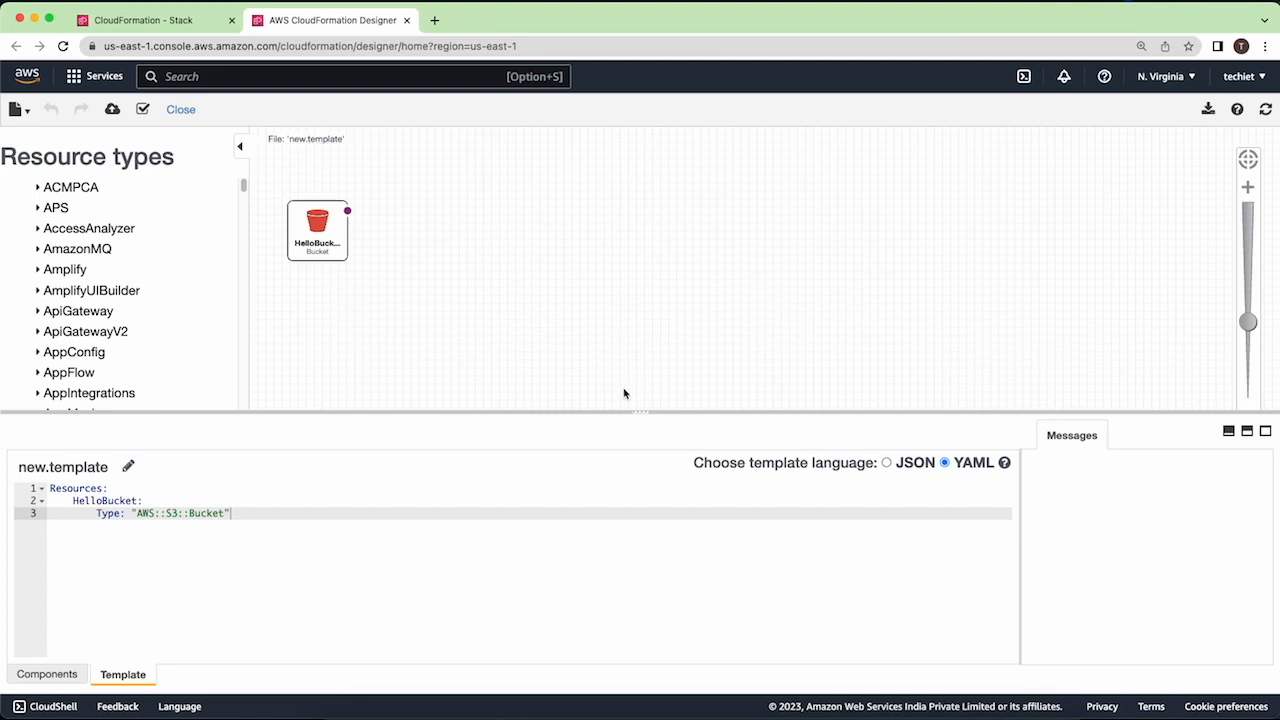
- Enlarge the template code area and add an indented "SecondBucket:" entry under Resources, below HelloBucket
drag(638, 411, 630, 374)
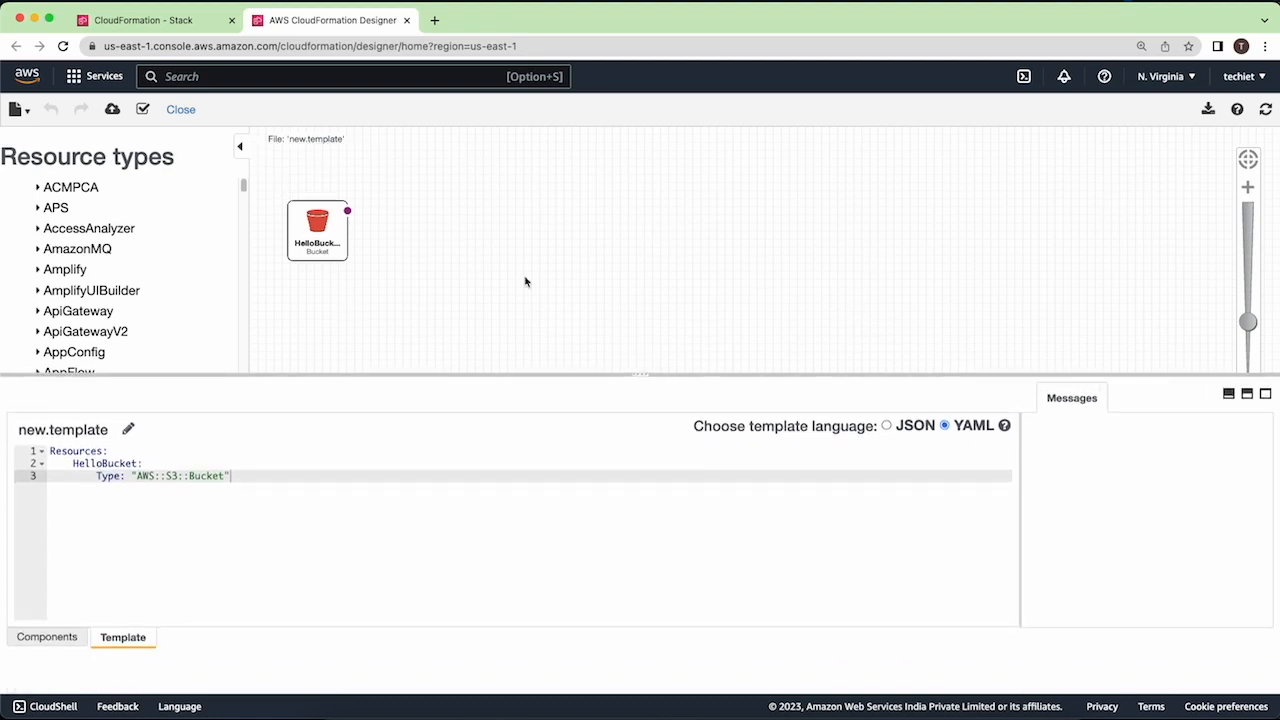
click(312, 474)
key(Return)
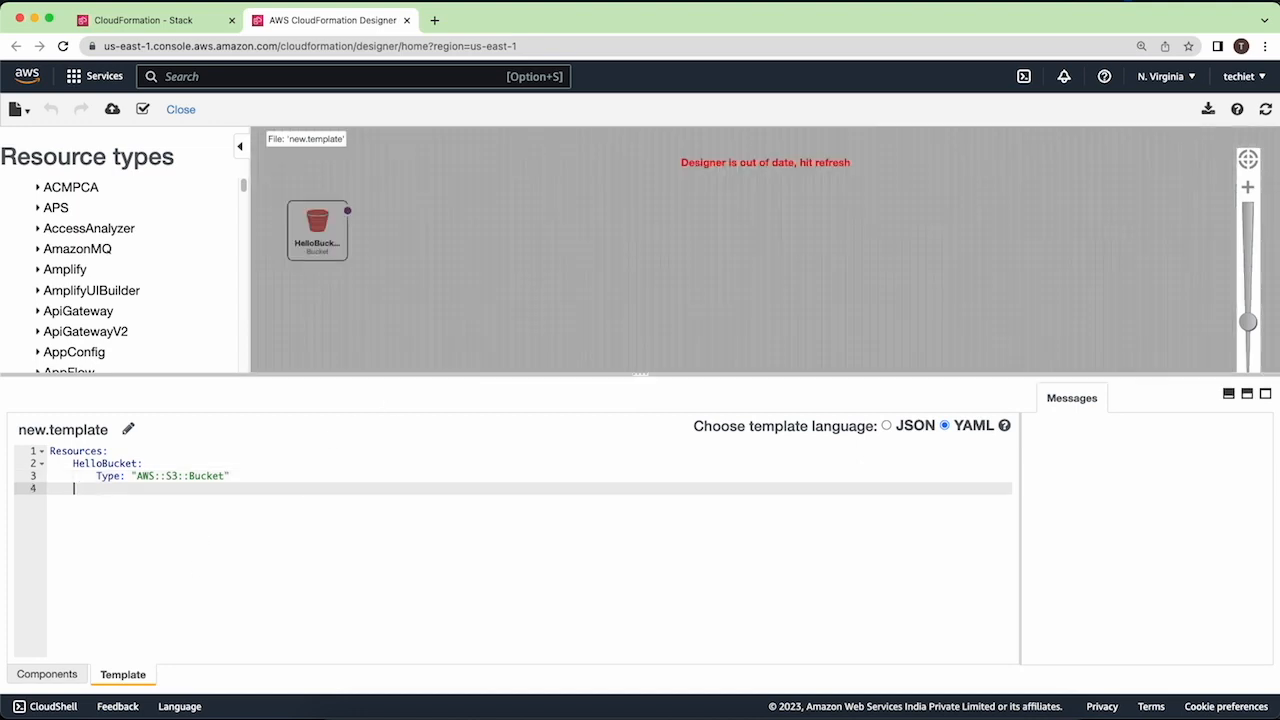
text(SecondBucket:)
key(Return)
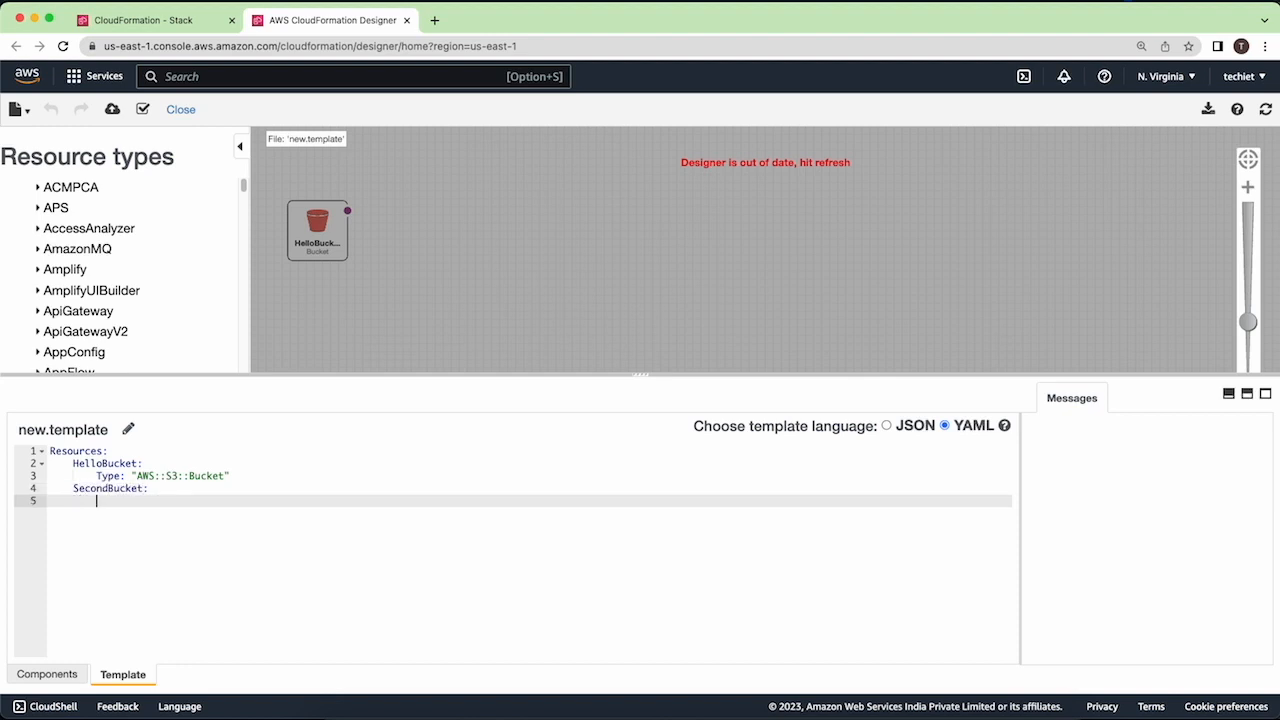
- Give SecondBucket the line Type: "AWS::S3::Bucket" and refresh the Designer diagram
text(Type: "AWS::S3::Bucket")
click(1265, 109)
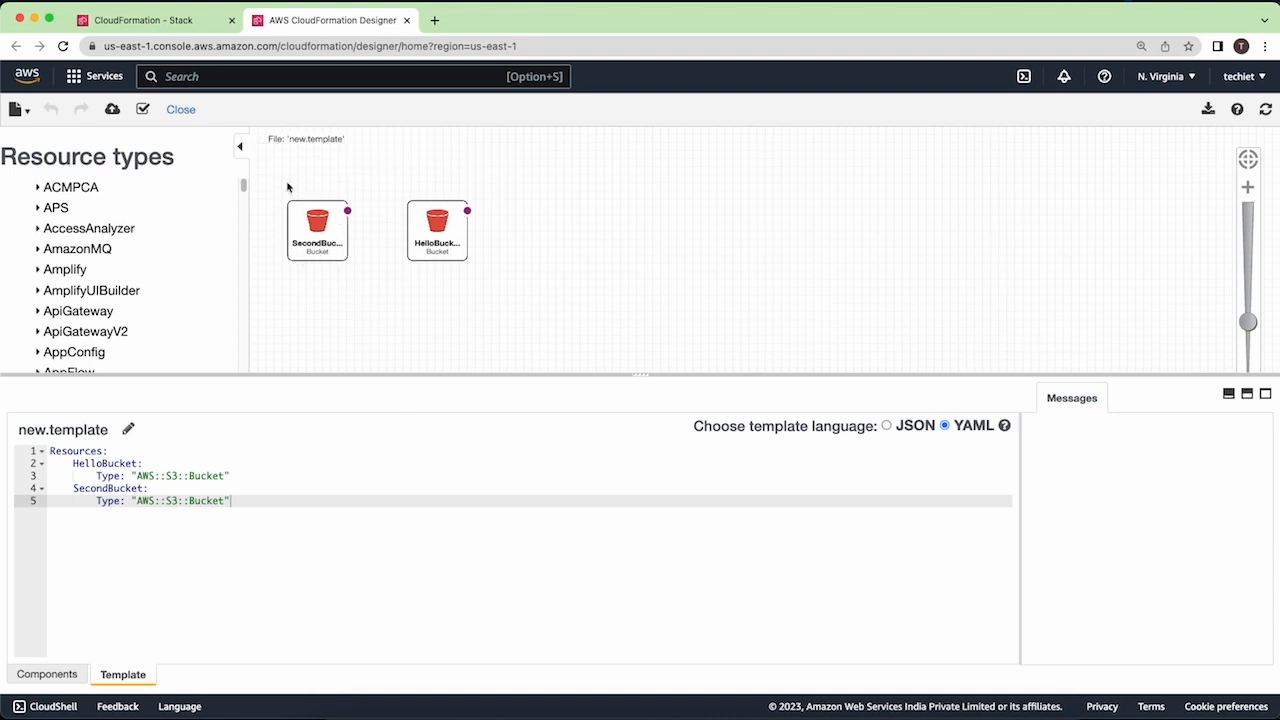
drag(252, 501, 50, 451)
click(255, 508)
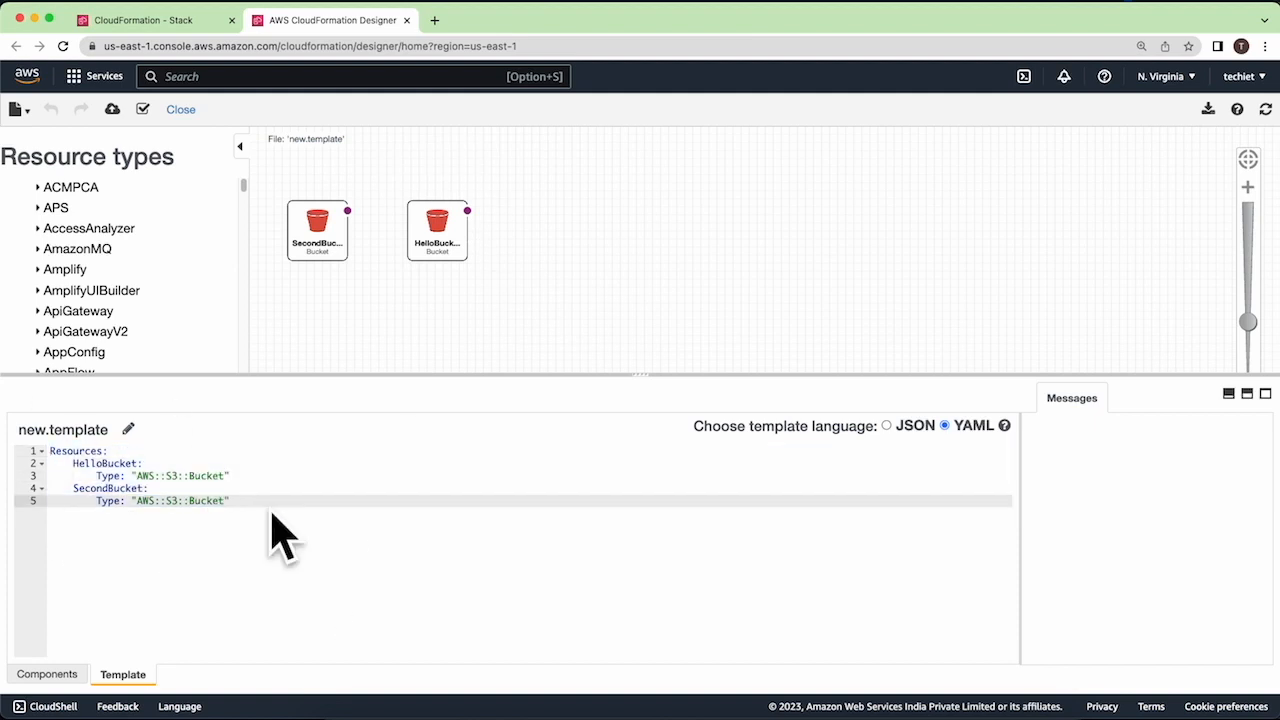
- Save the template to an Amazon S3 bucket under the file name my-first-template
click(15, 110)
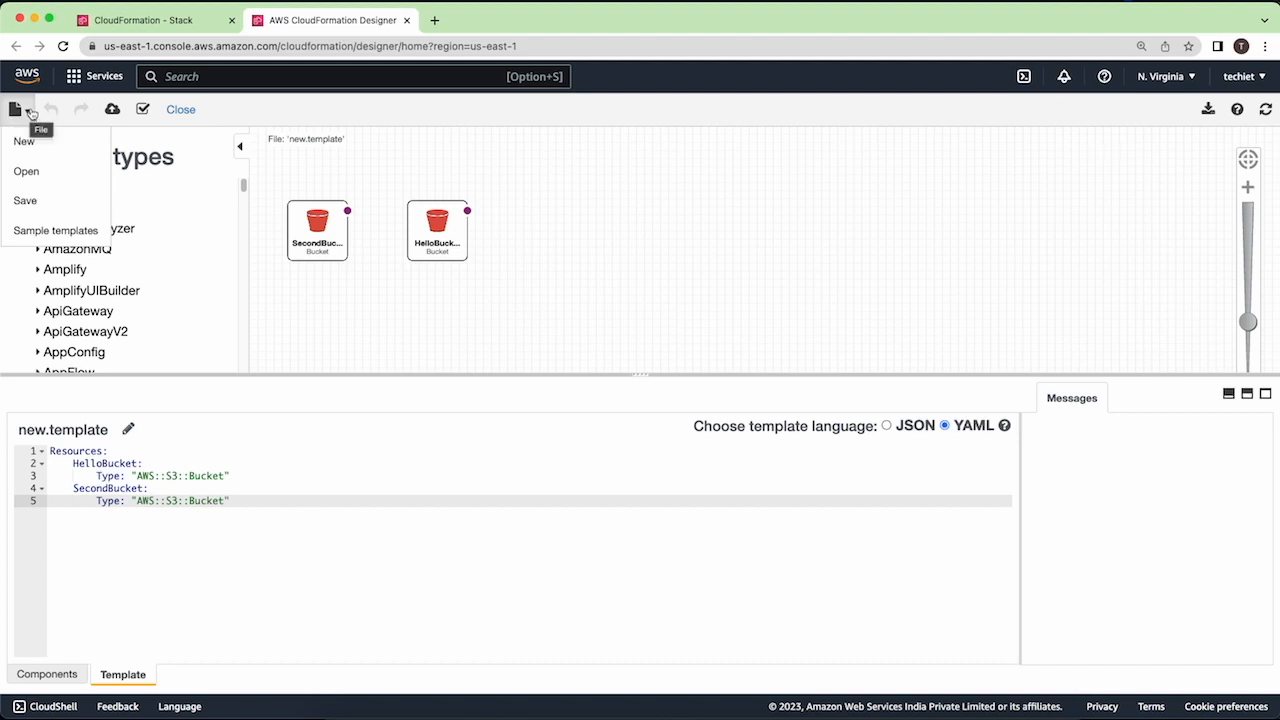
click(28, 201)
click(700, 180)
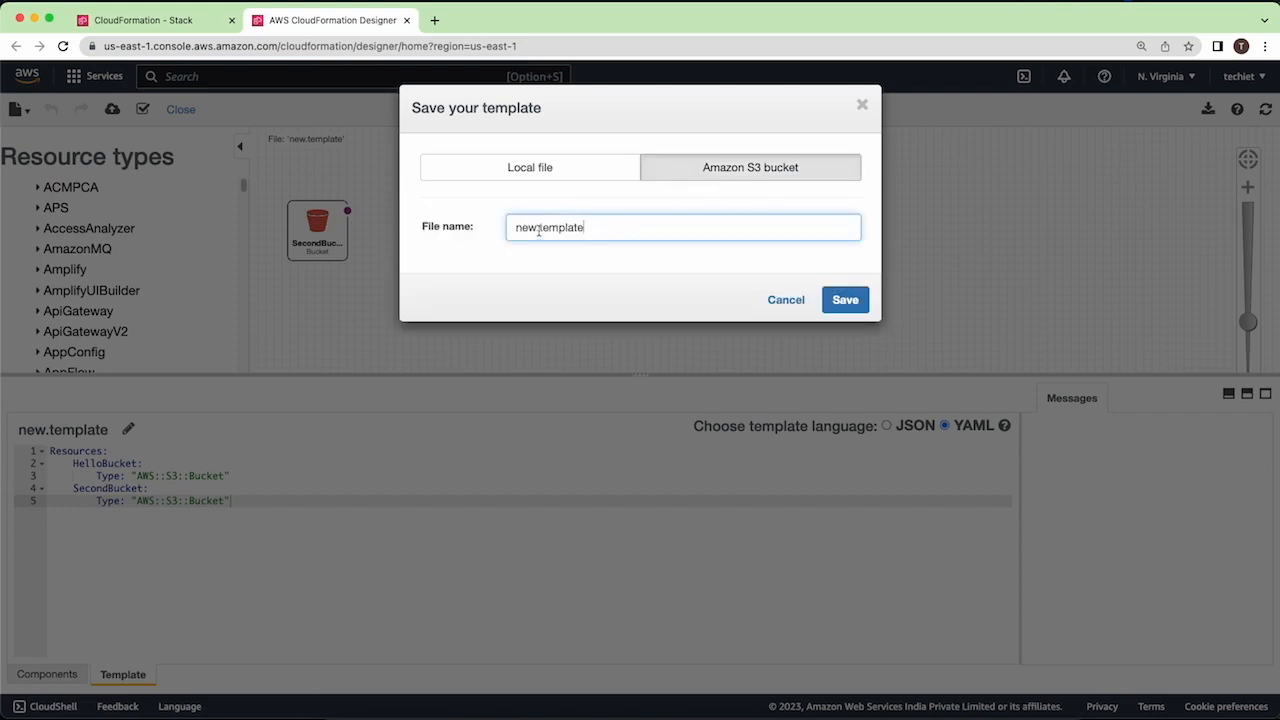
drag(539, 229, 590, 228)
double_click(590, 228)
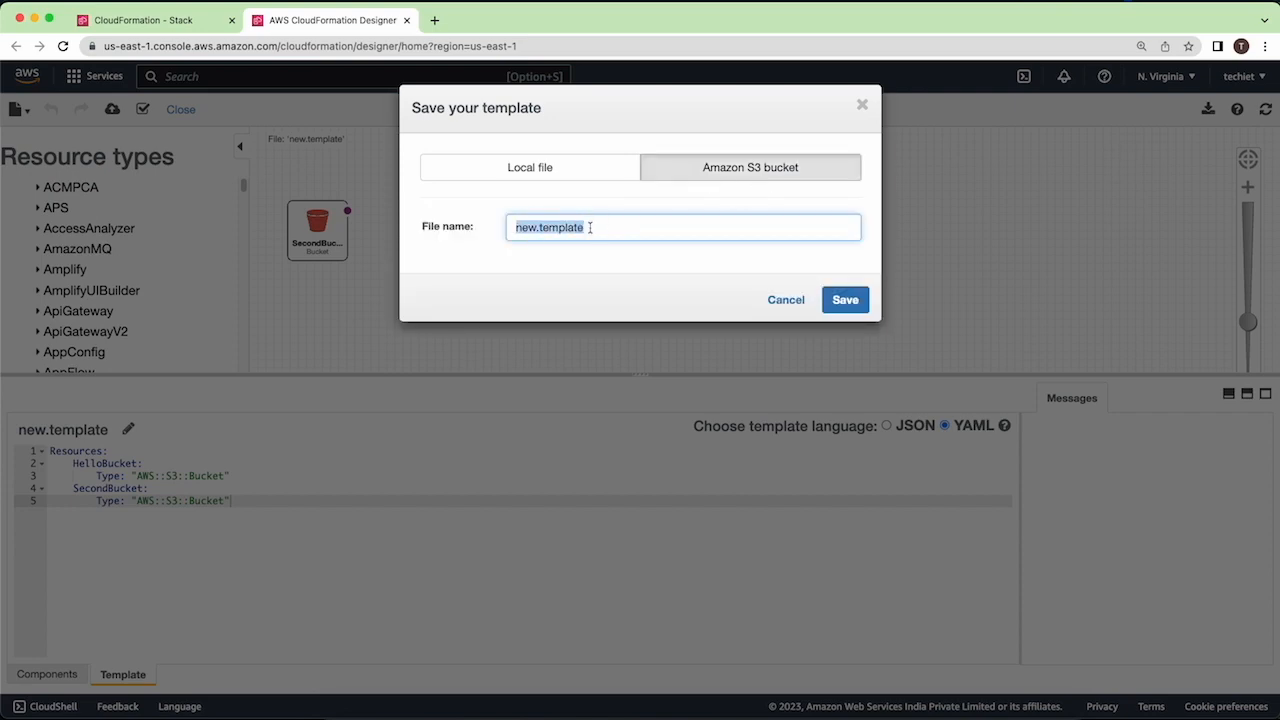
text(my-fi)
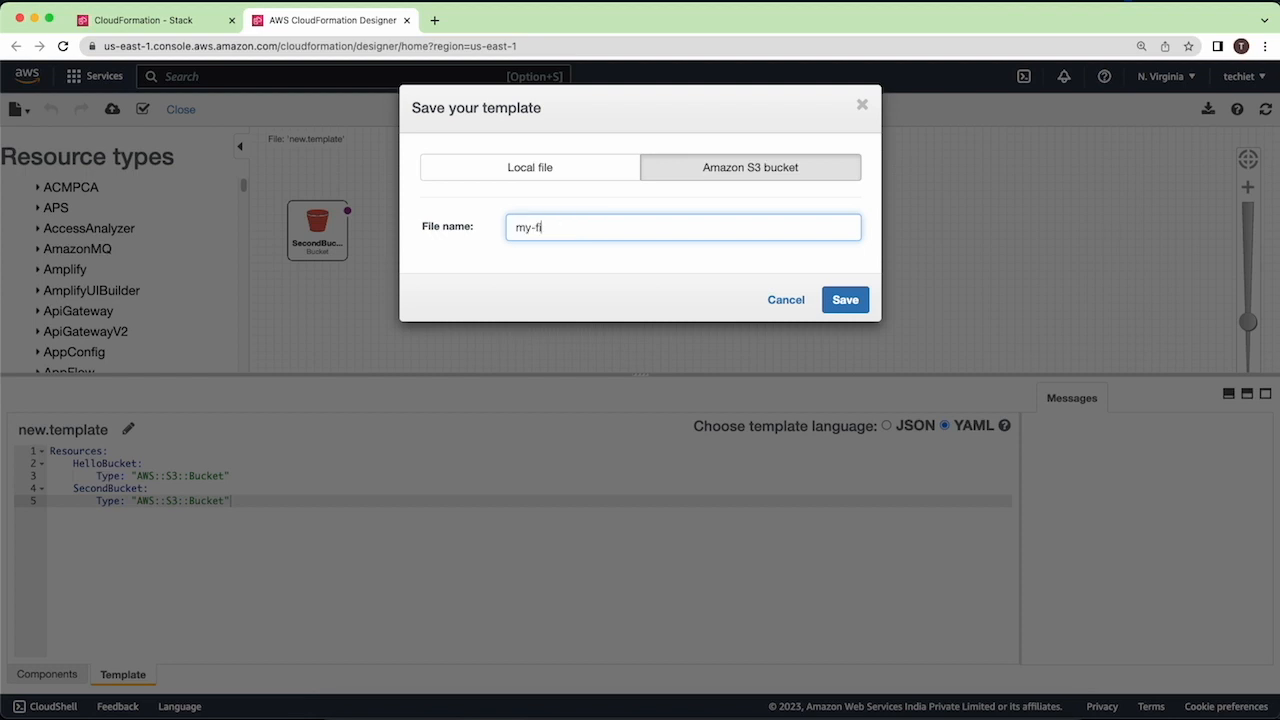
text(rst-template)
click(843, 299)
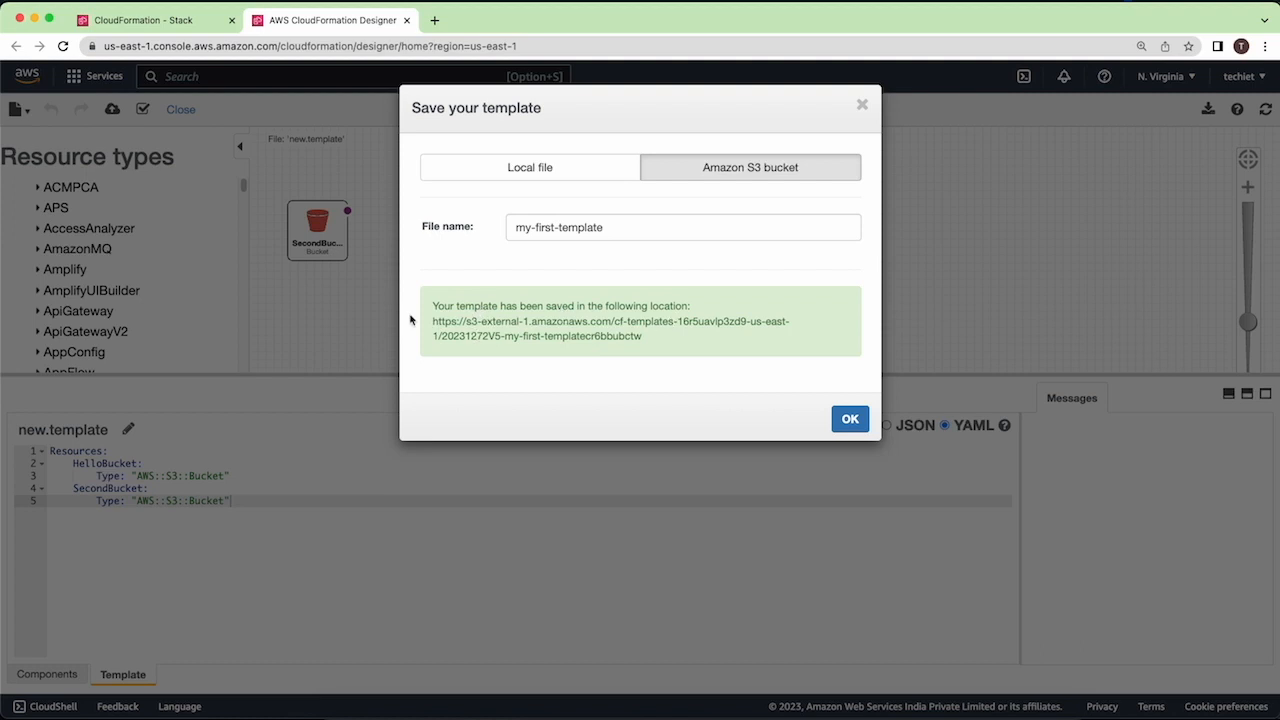
- Copy the saved template's S3 URL and submit it as the Amazon S3 URL source of a ready template for the new stack
drag(430, 322, 655, 343)
key(super+c)
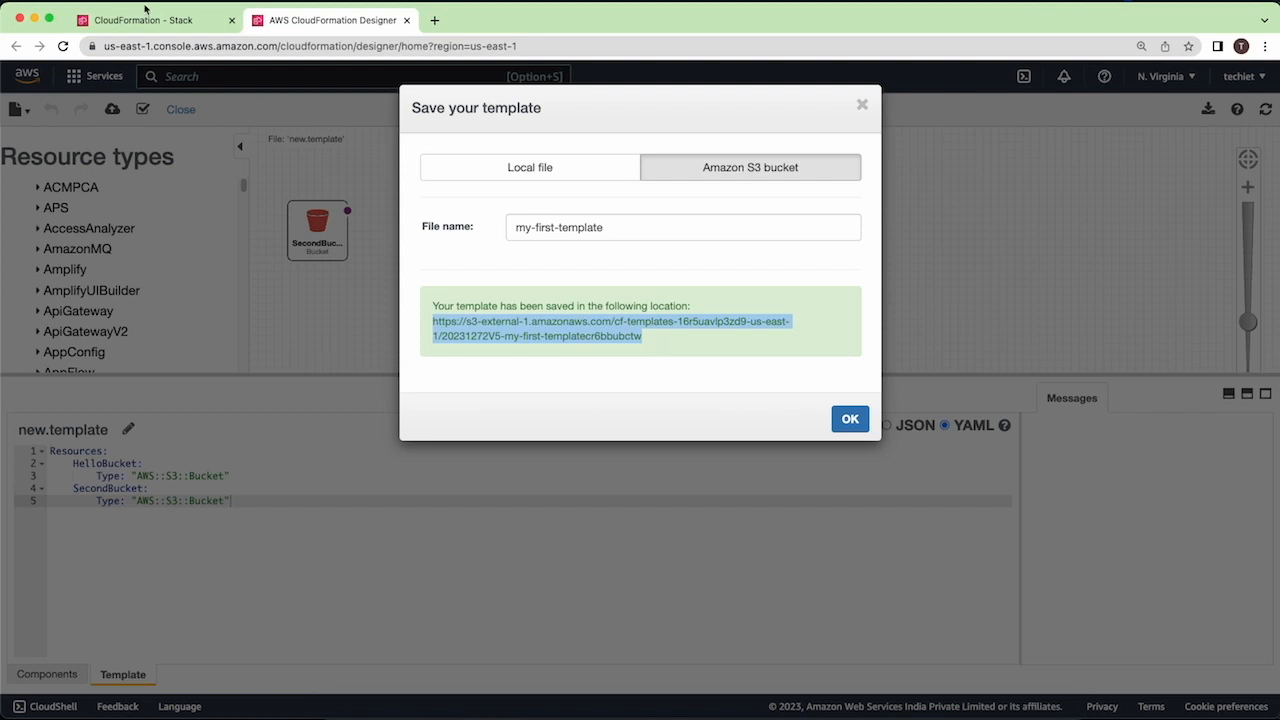
click(148, 16)
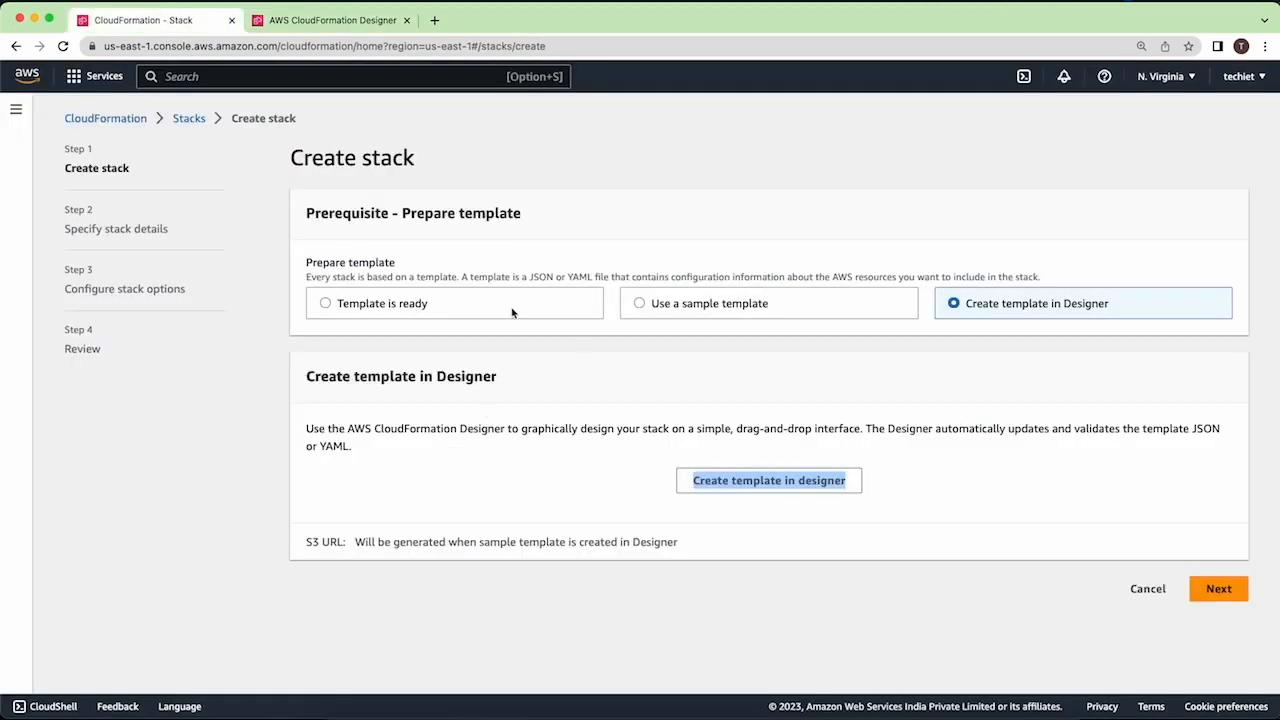
click(424, 310)
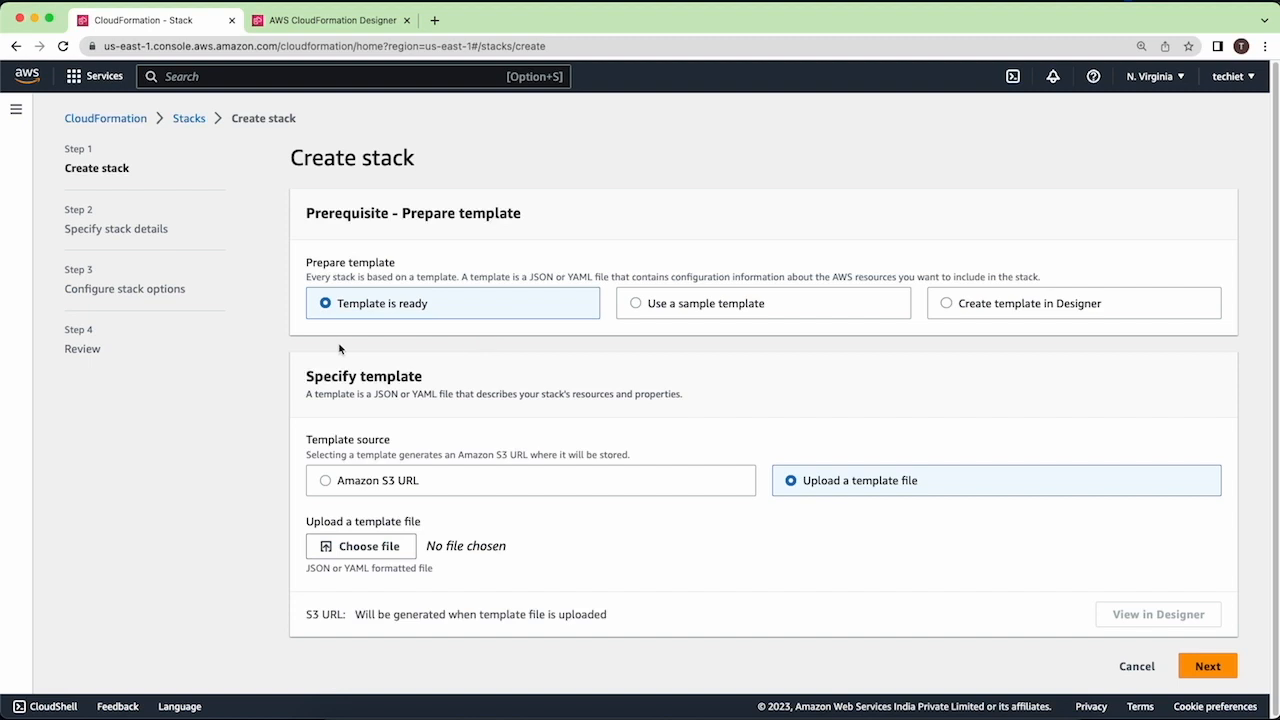
click(436, 480)
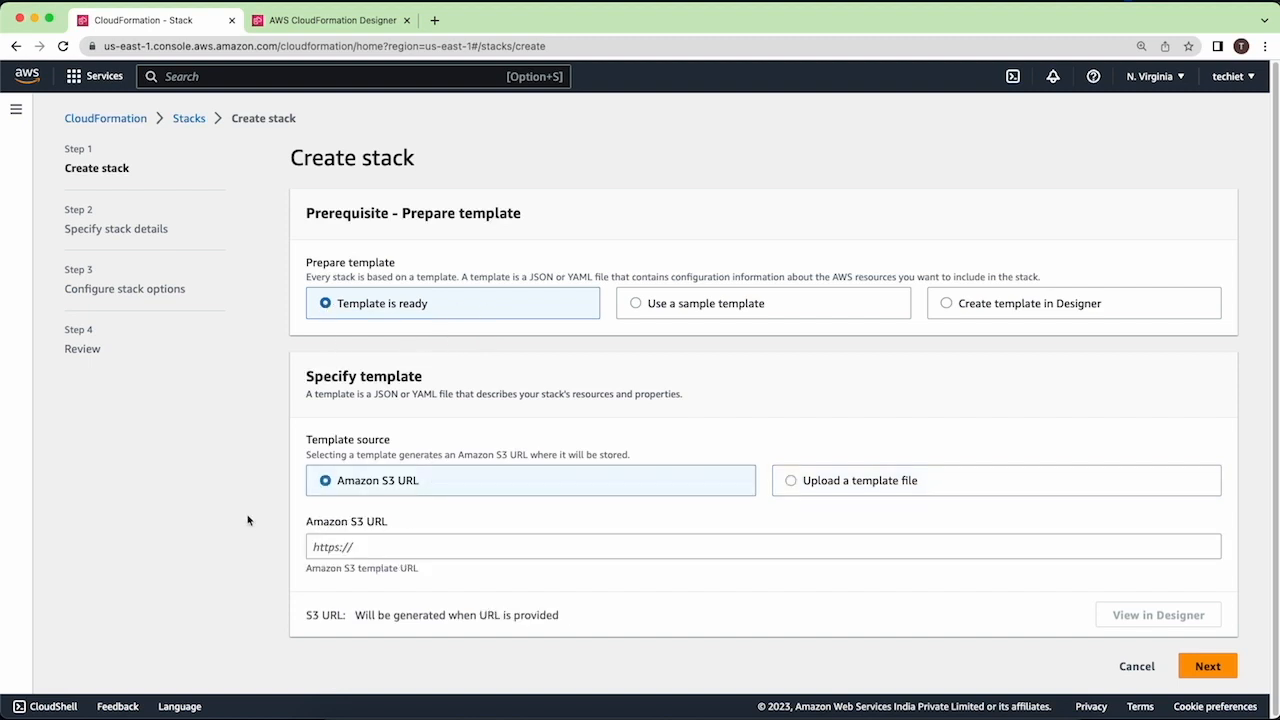
click(400, 545)
key(super+v)
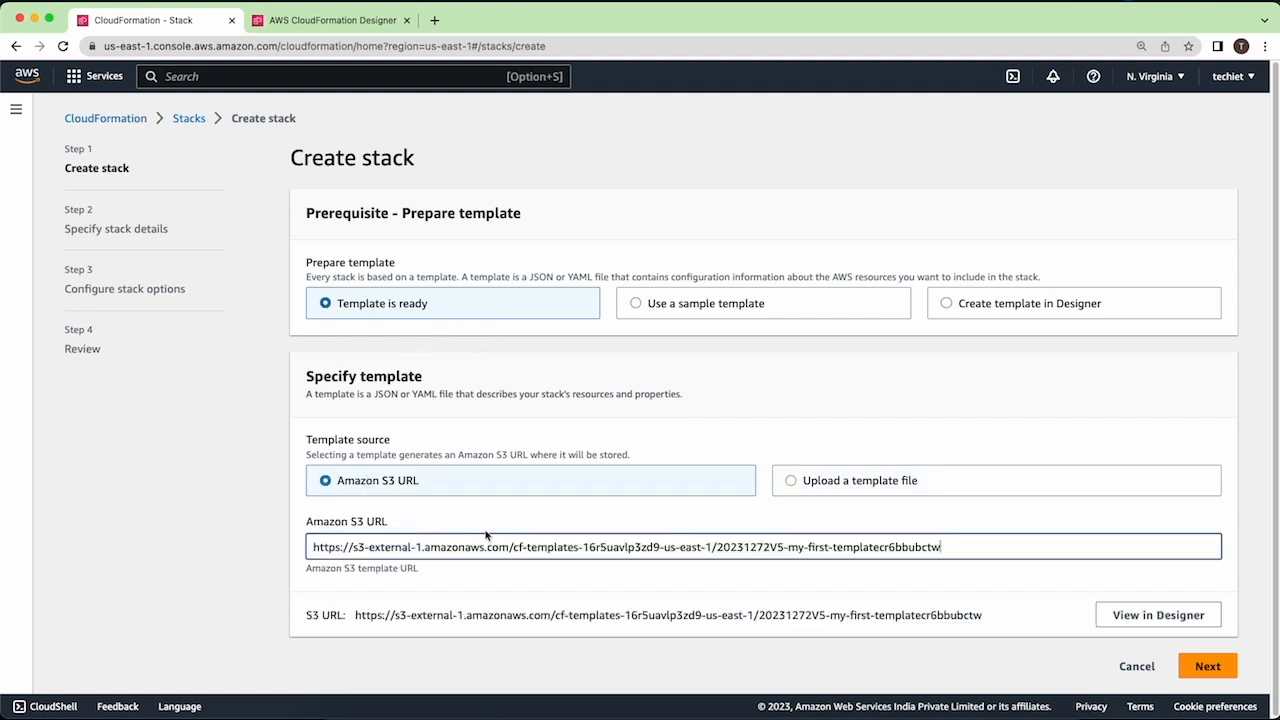
click(1210, 666)
- Name the stack my-first-stack, keep the default stack options and submit it for creation
click(497, 288)
text(my-first-stack)
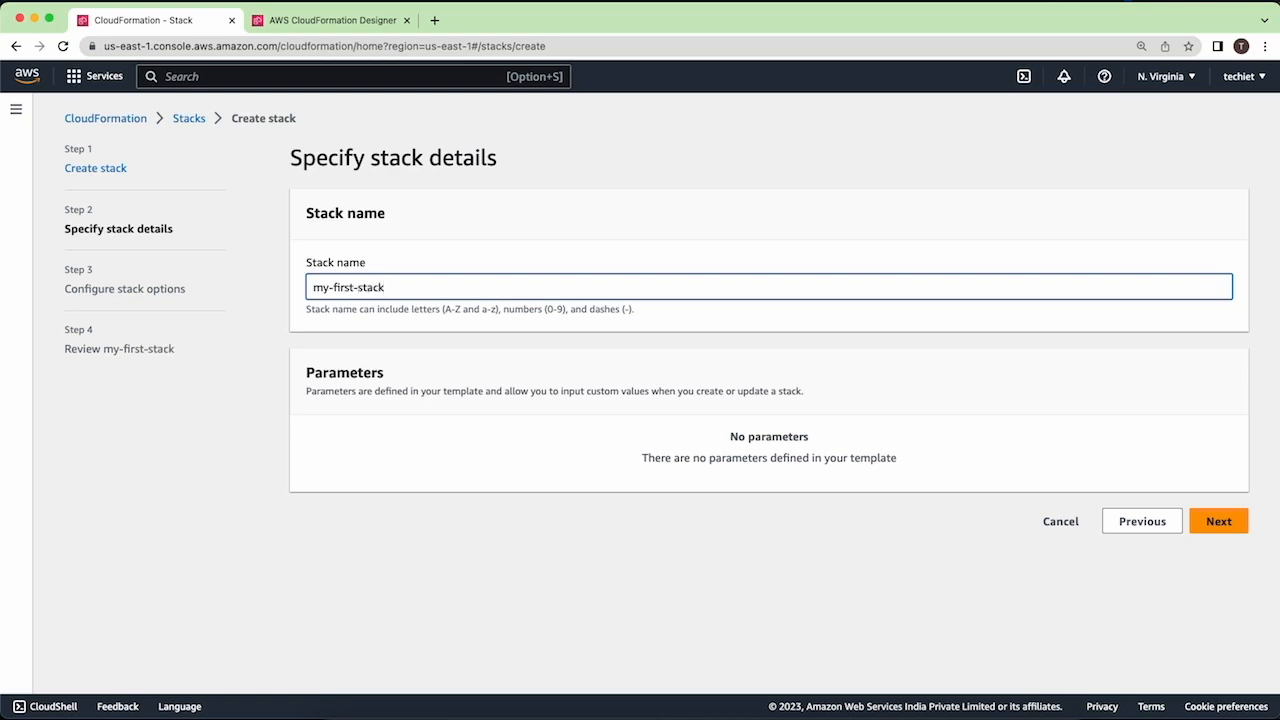
click(1225, 525)
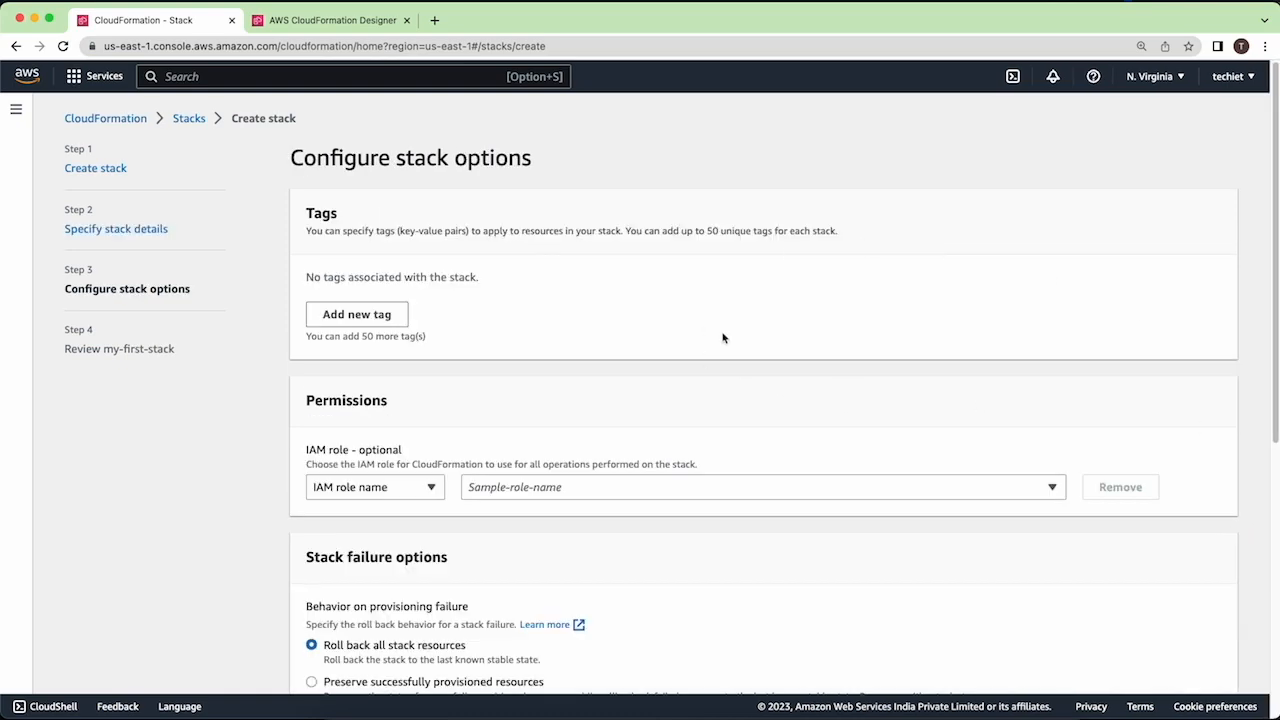
scroll(724, 338, down, 5)
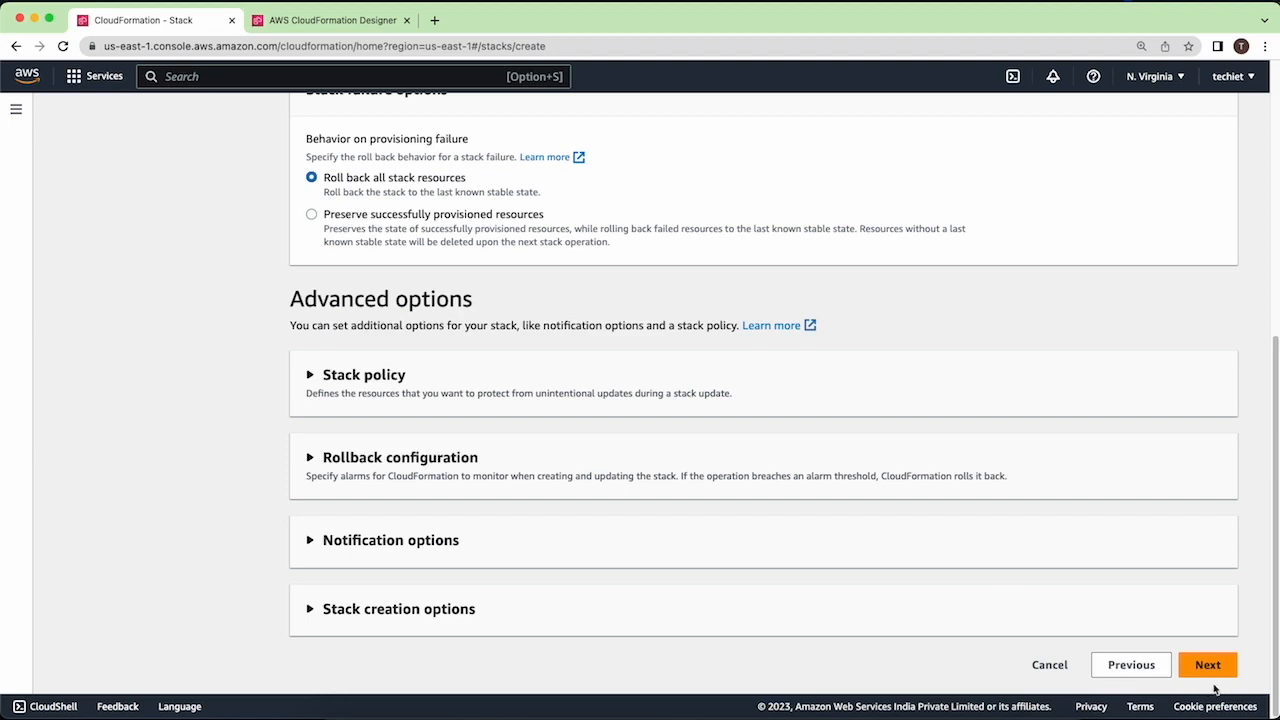
click(1207, 680)
scroll(1211, 551, down, 15)
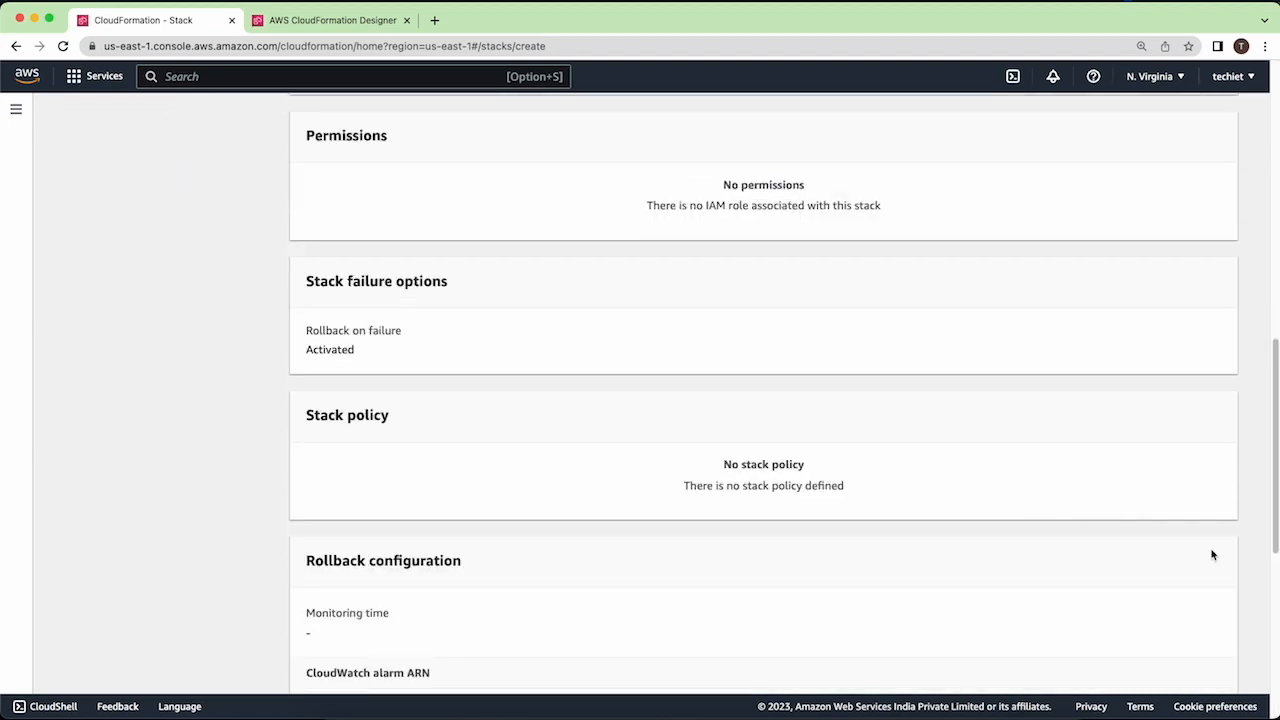
click(1205, 668)
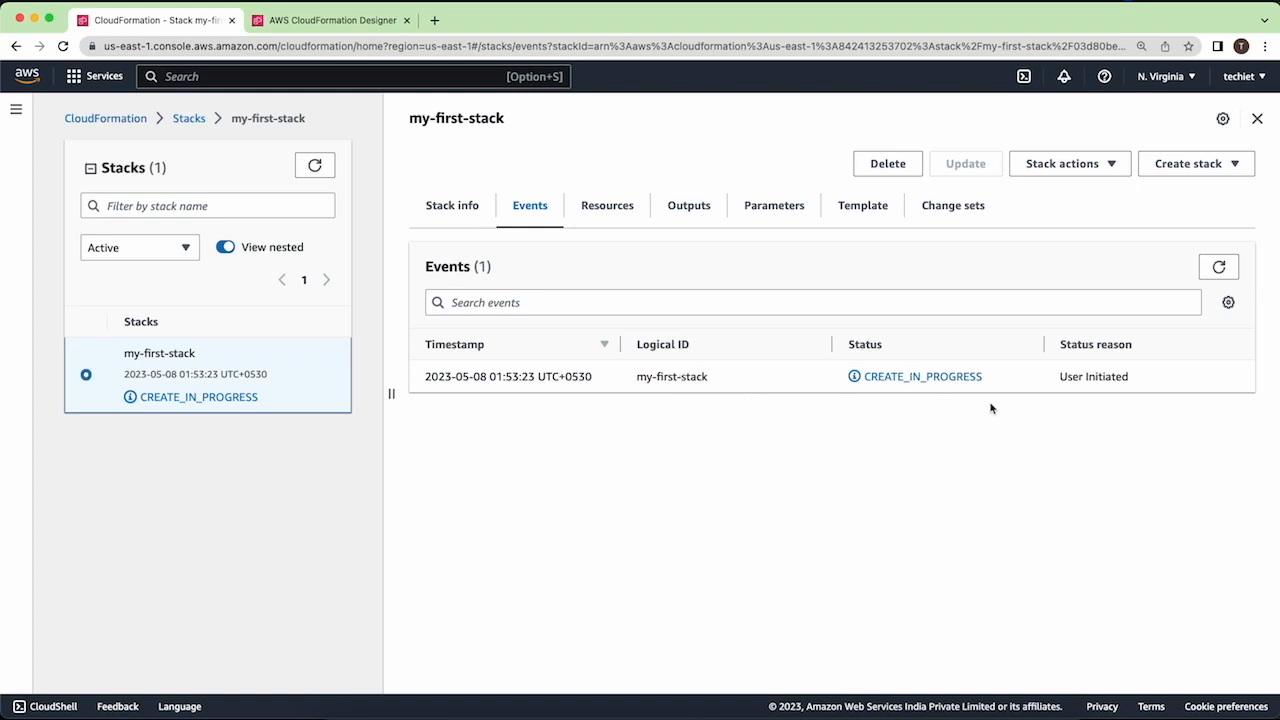
- Check the creation progress of my-first-stack in its resources, stack info and events
click(606, 203)
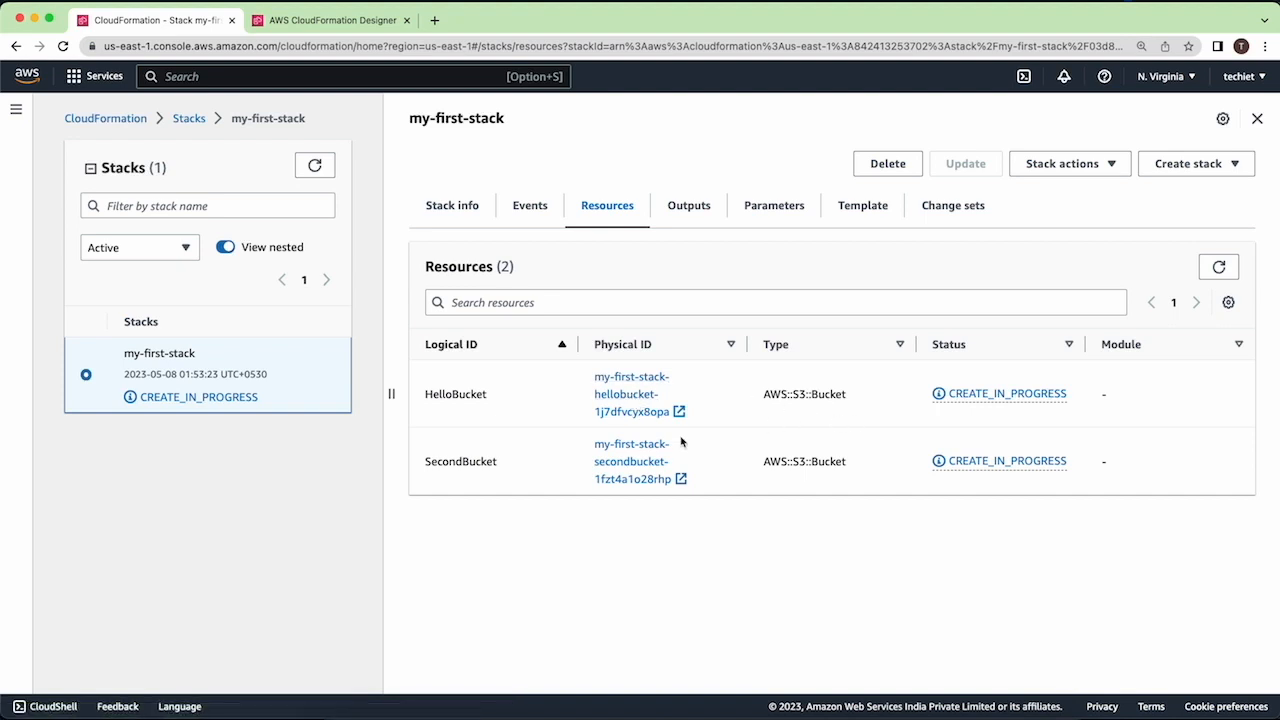
click(458, 210)
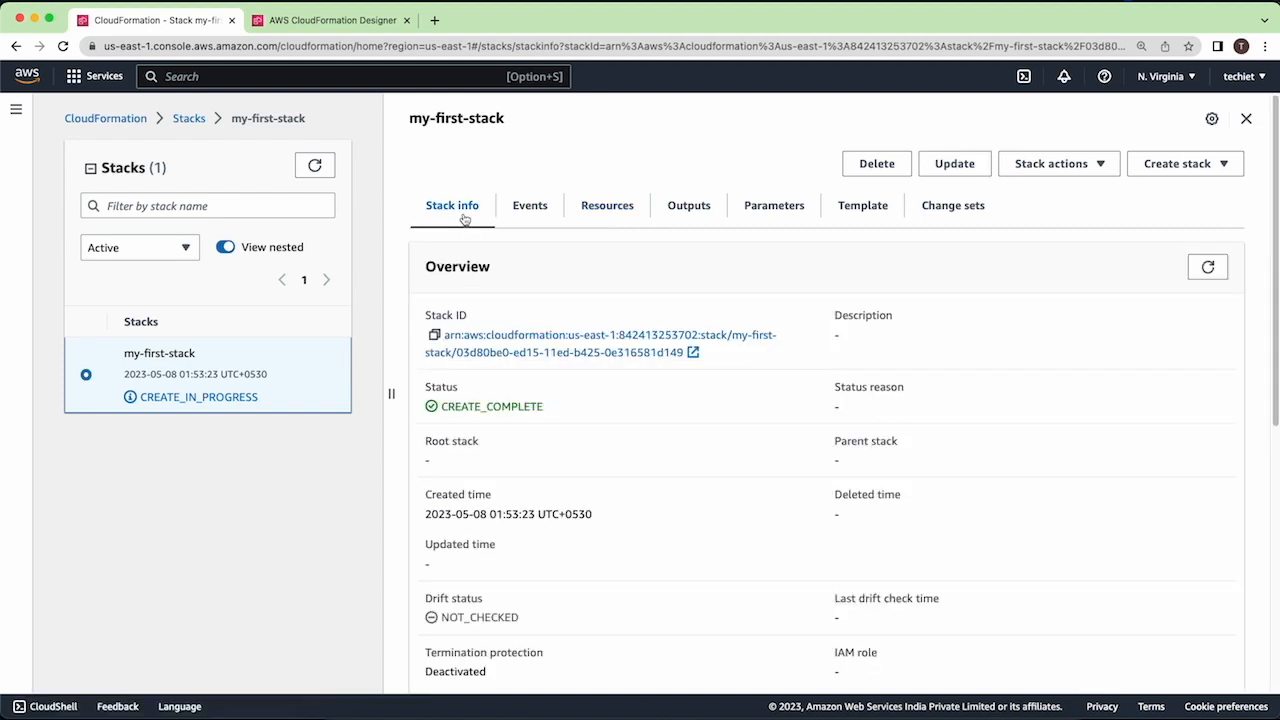
click(529, 207)
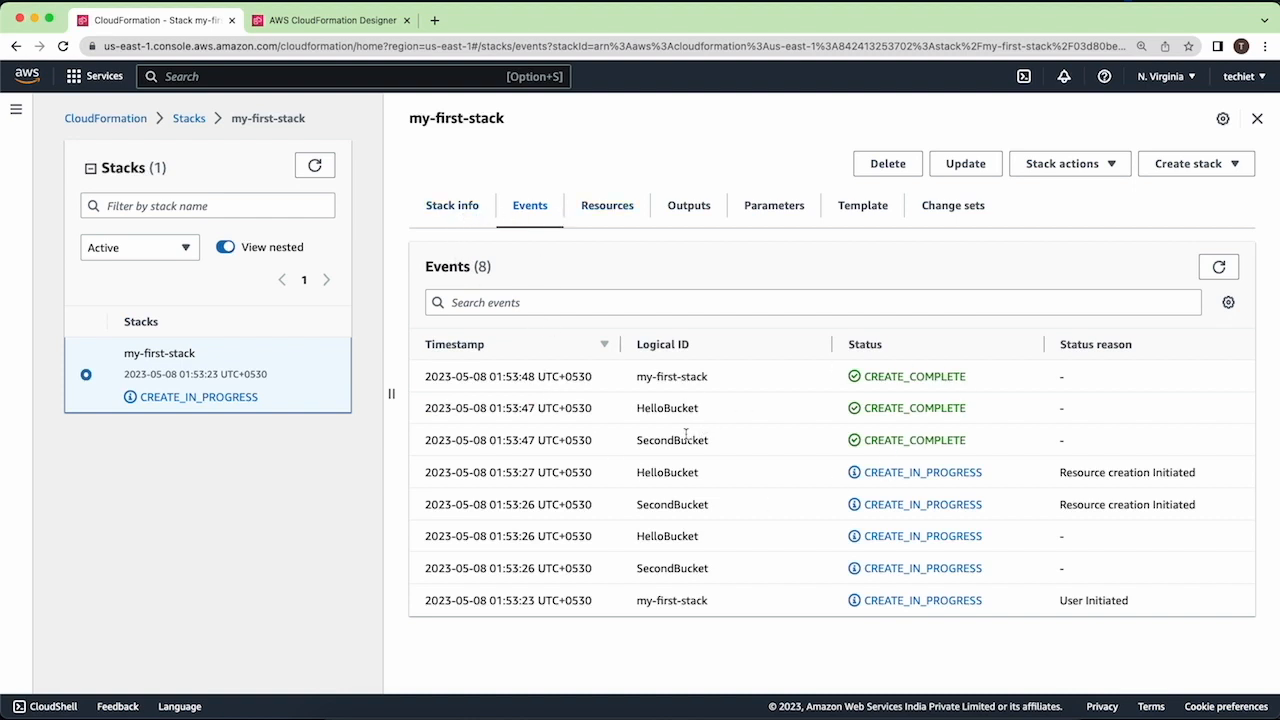
click(440, 214)
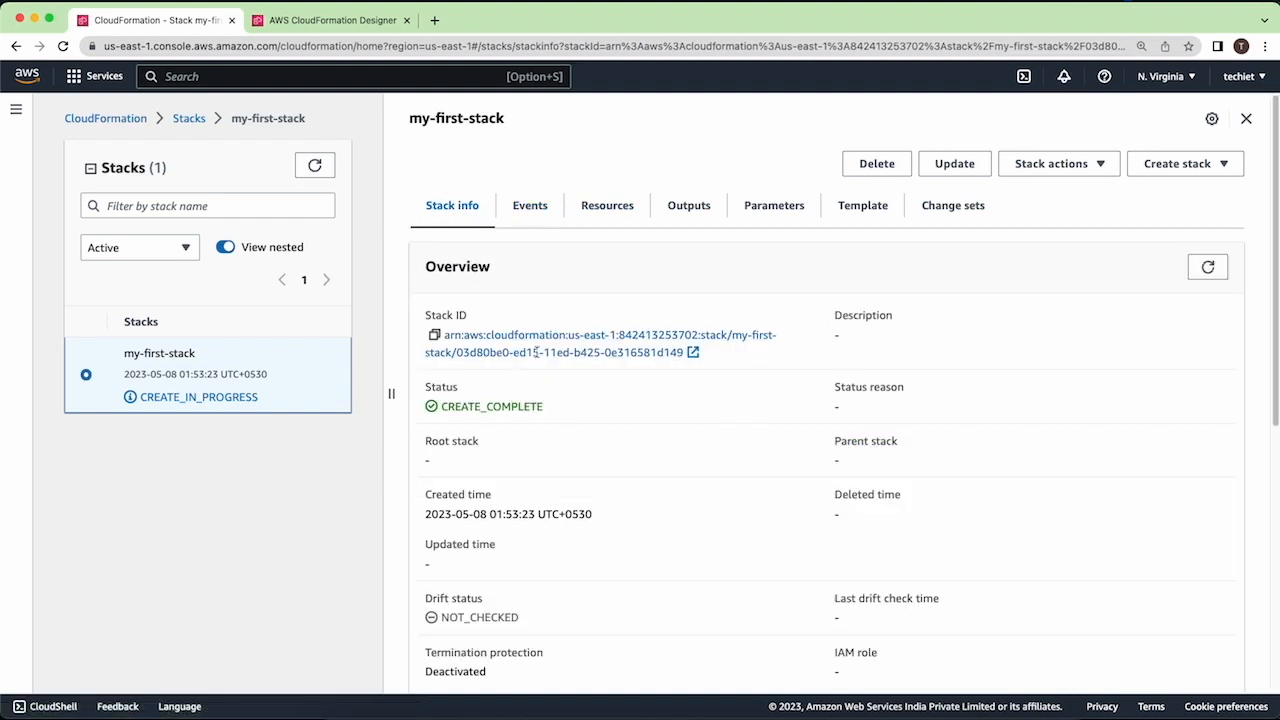
click(628, 196)
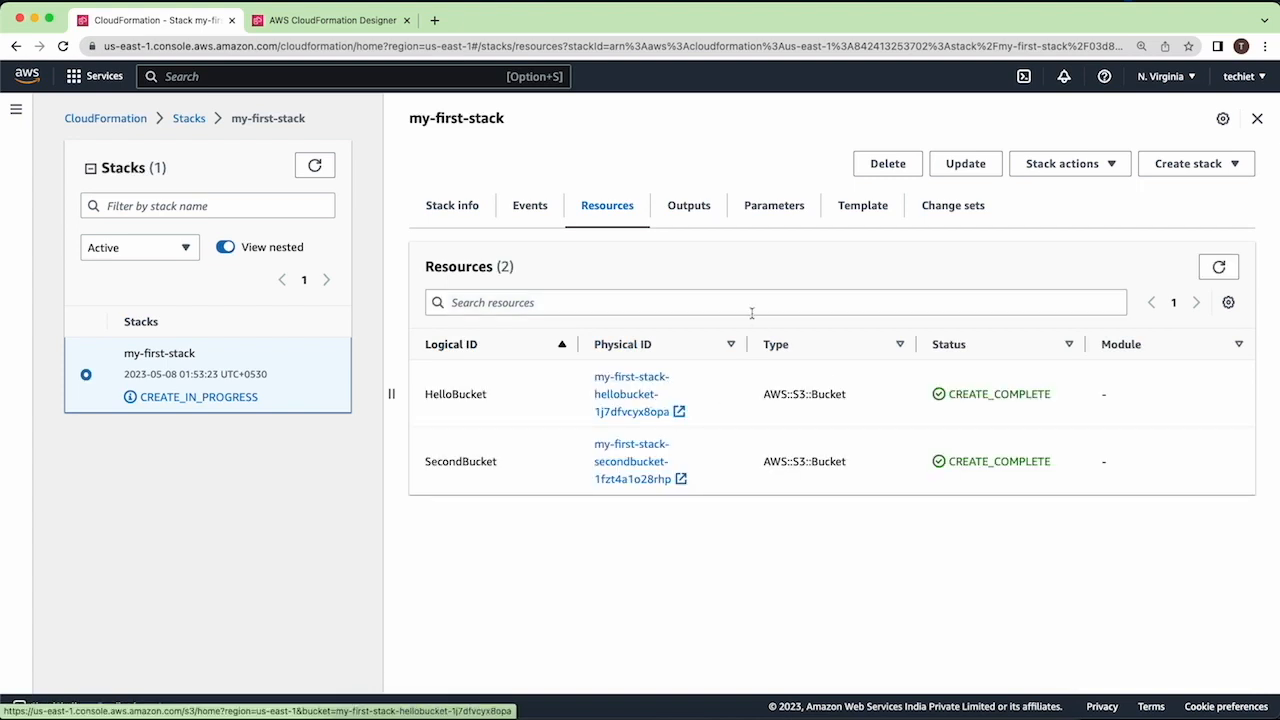
- Review the outputs, parameters and template code of my-first-stack and return to its resource list
click(704, 222)
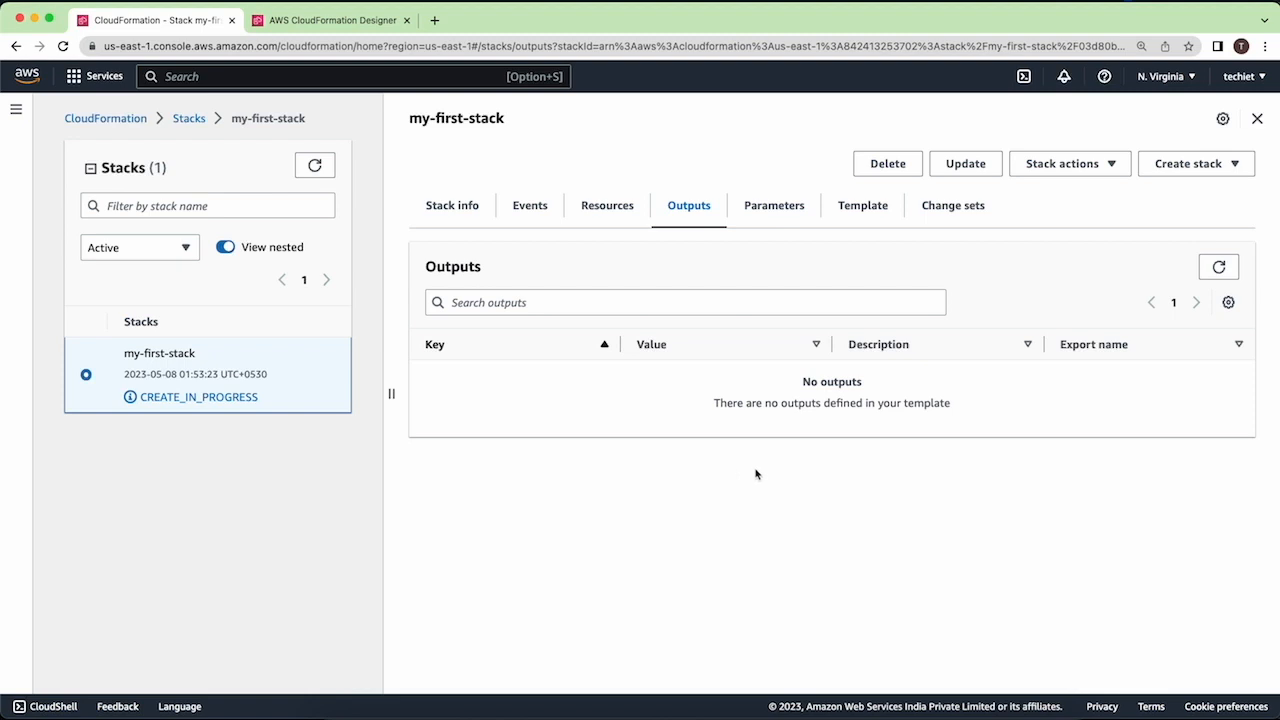
click(770, 222)
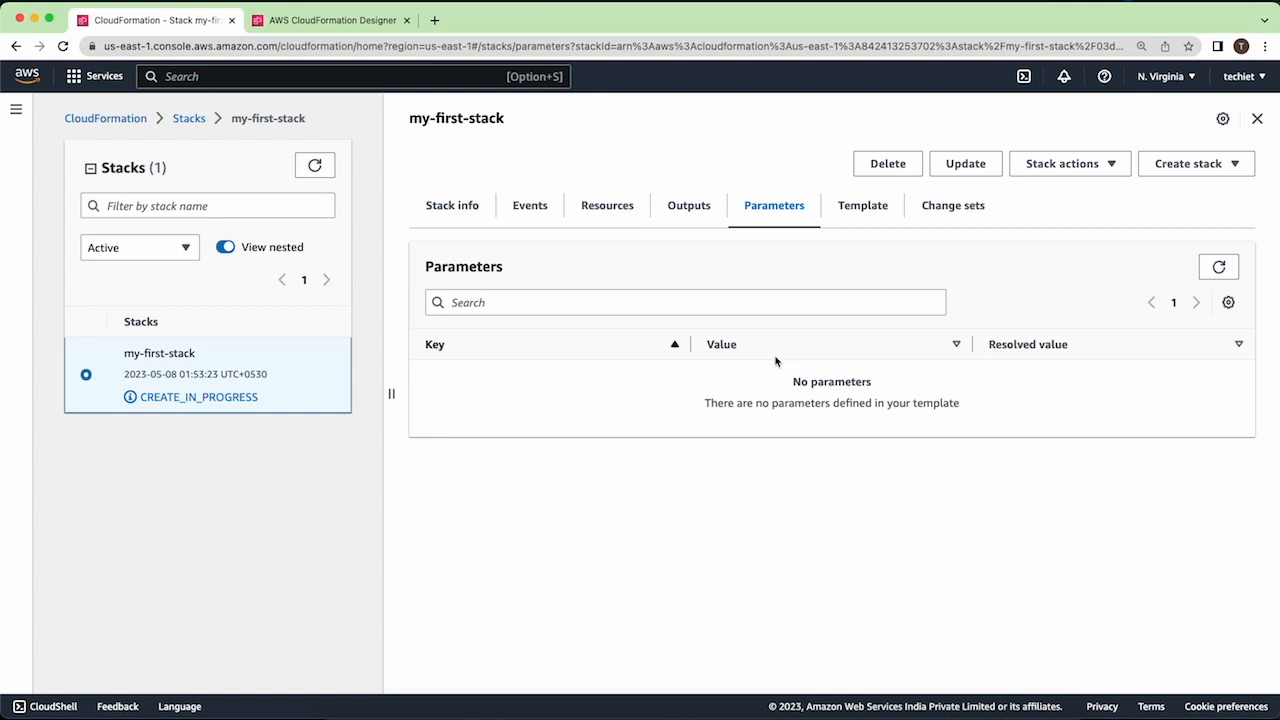
click(861, 218)
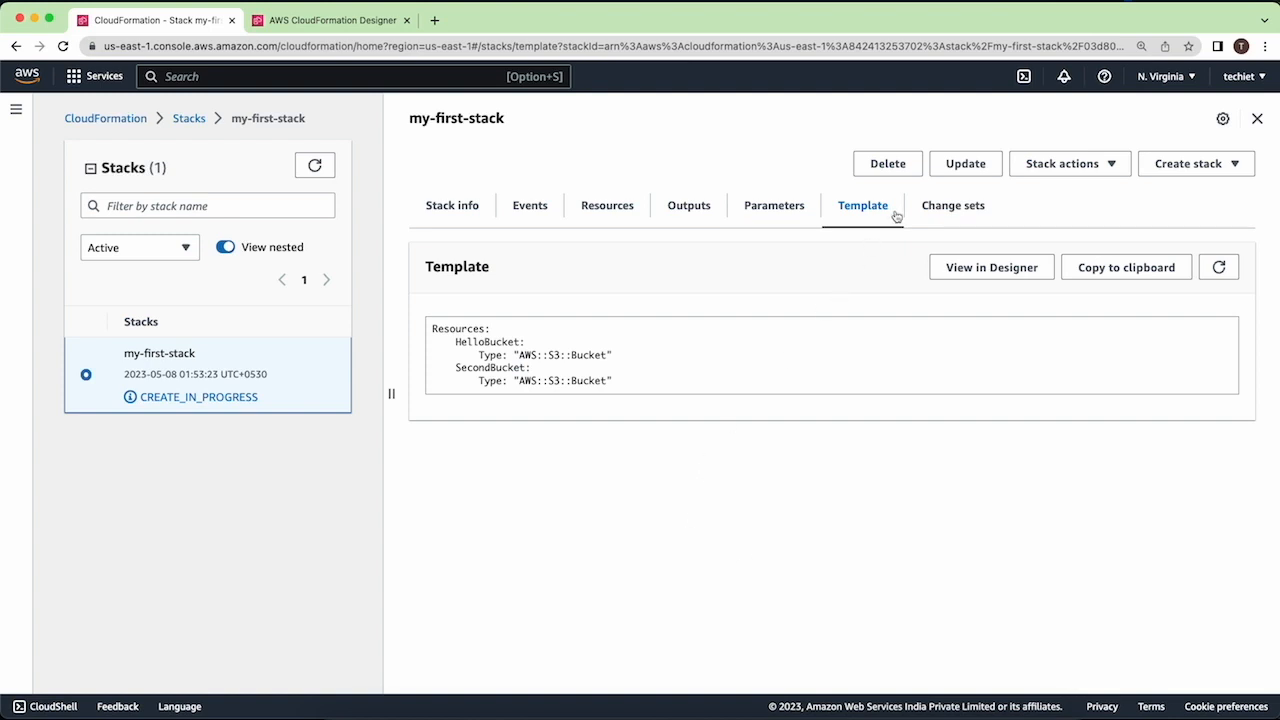
drag(620, 385, 434, 323)
click(660, 183)
click(608, 208)
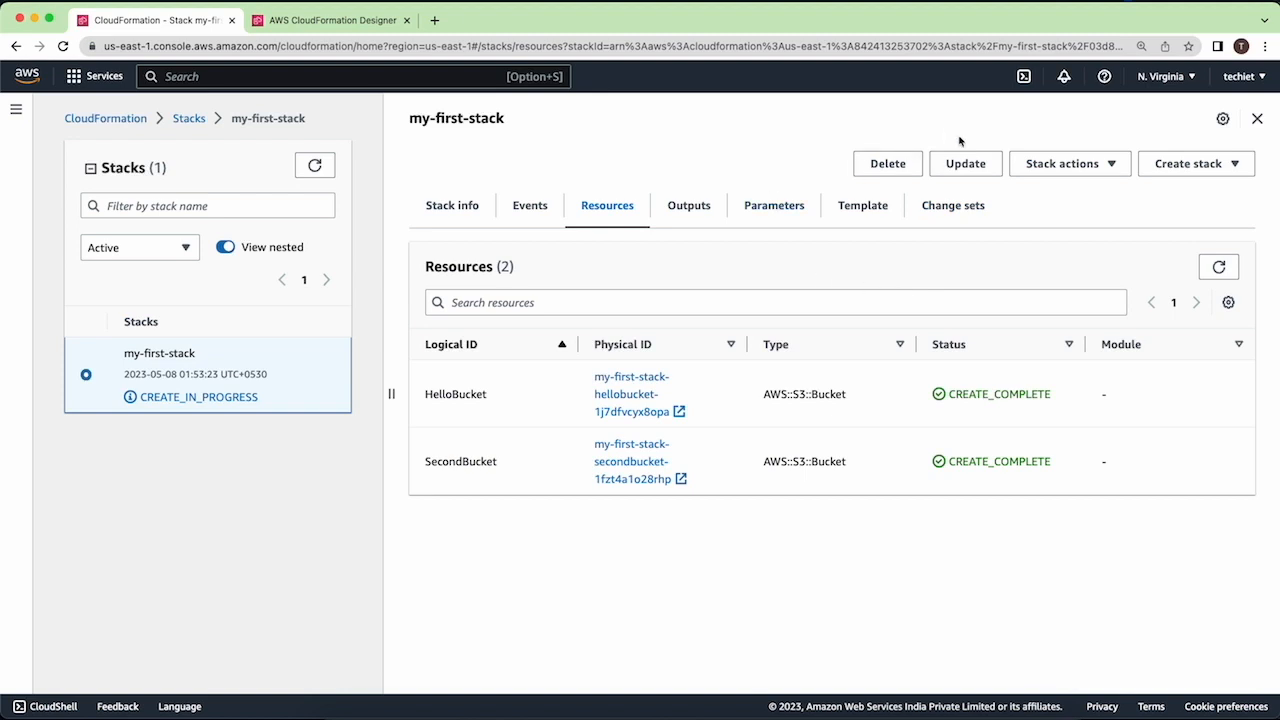
- Start an update of my-first-stack with Edit template in designer, open its template in a new Designer tab and discard the old Designer session
click(968, 170)
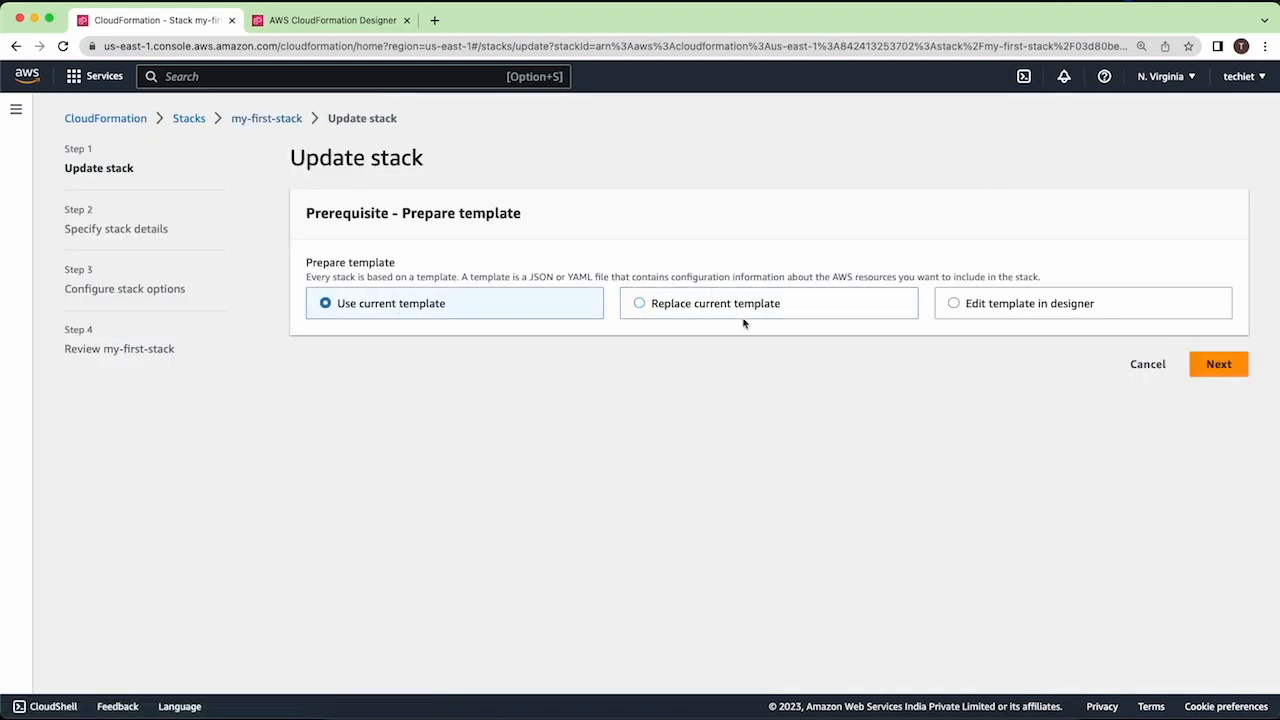
click(1073, 308)
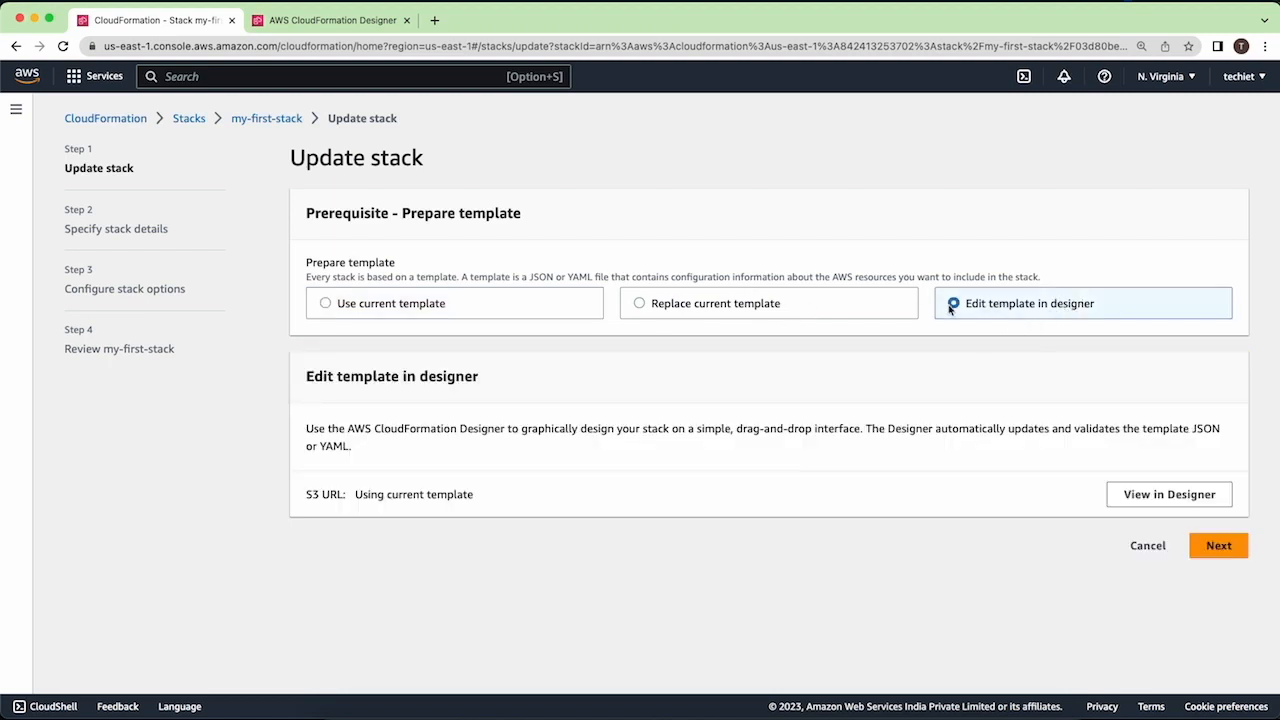
right_click(1156, 494)
click(1172, 462)
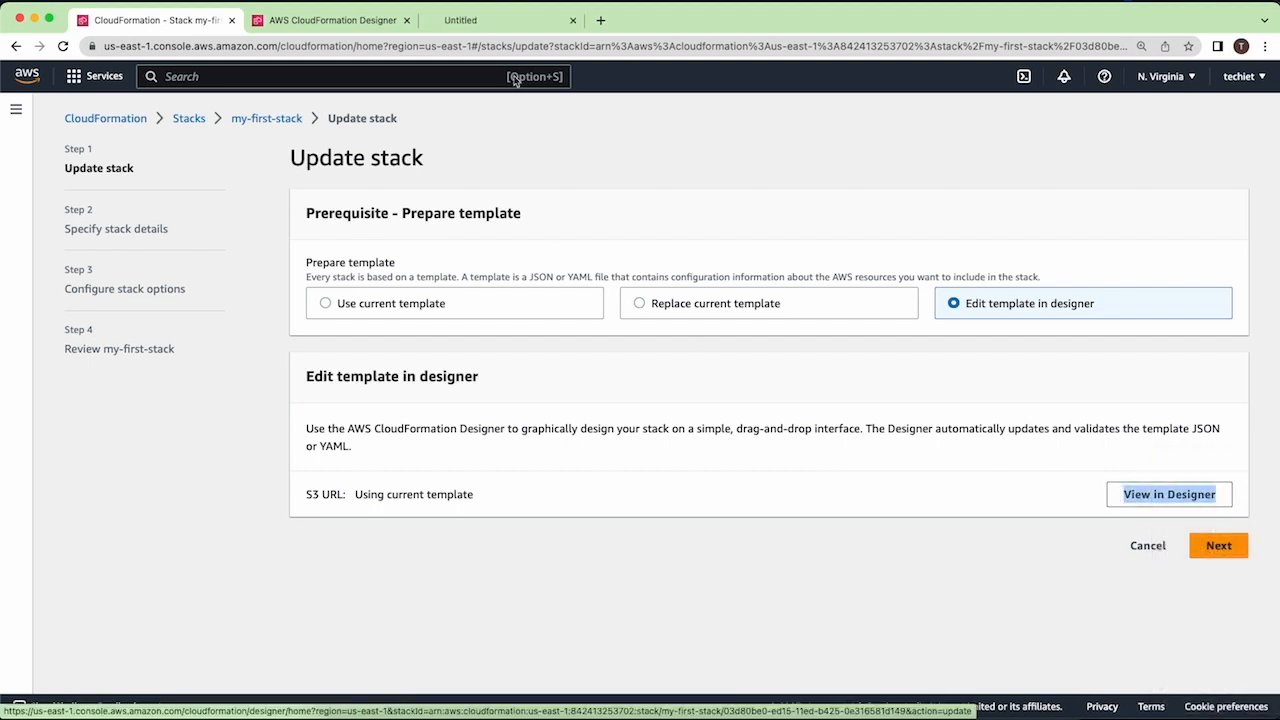
click(322, 20)
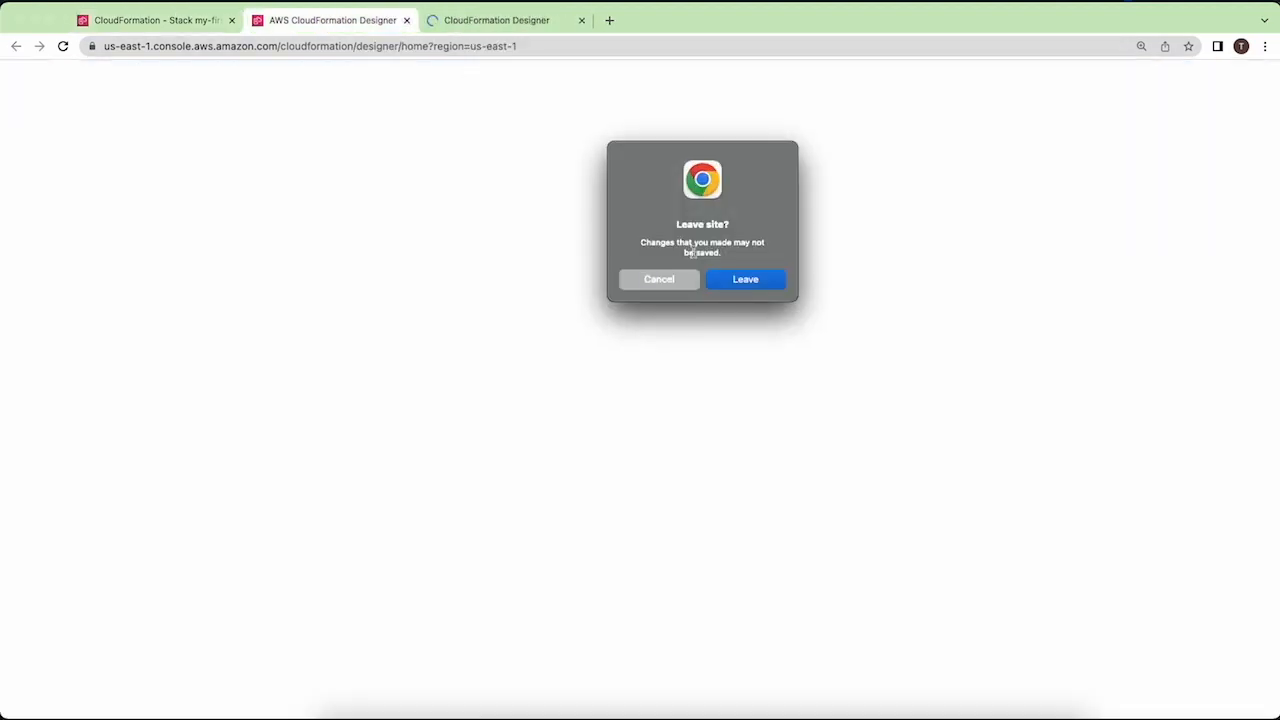
click(730, 280)
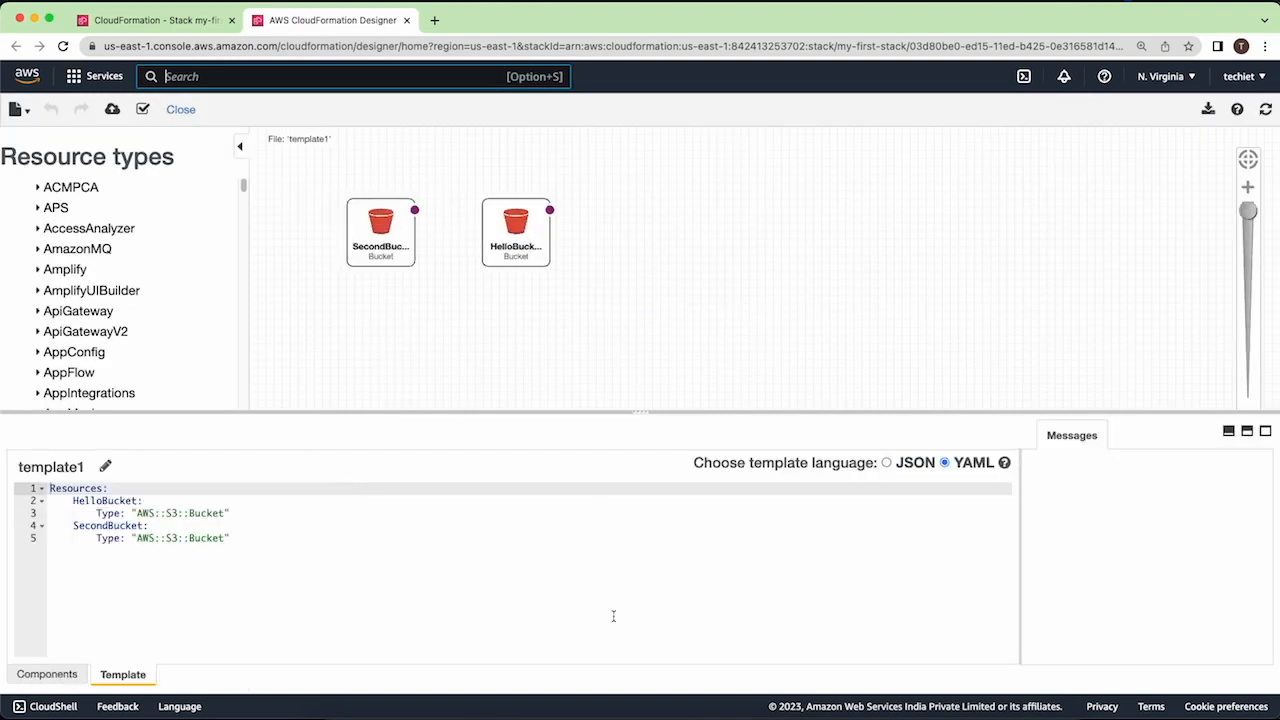
click(245, 514)
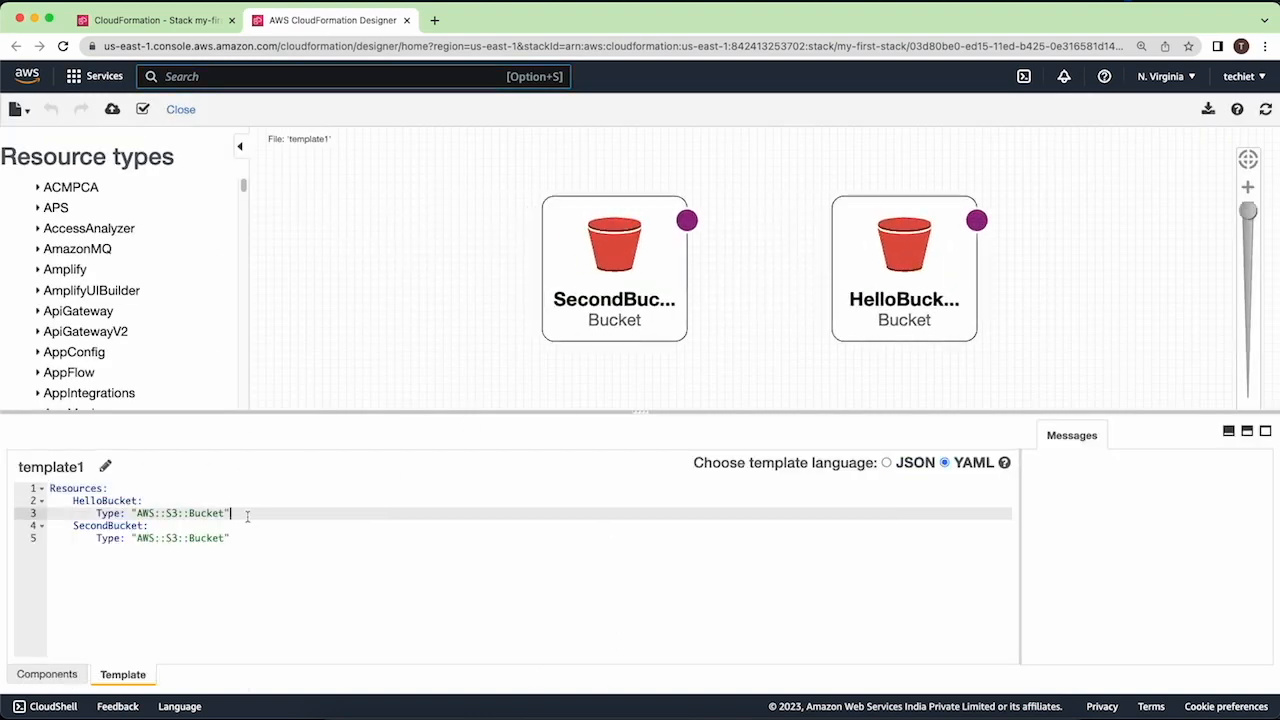
- Give HelloBucket a Properties block with BucketName "my-first-bucket-using-cloud-formation-123" in the template and refresh the Designer diagram
key(Return)
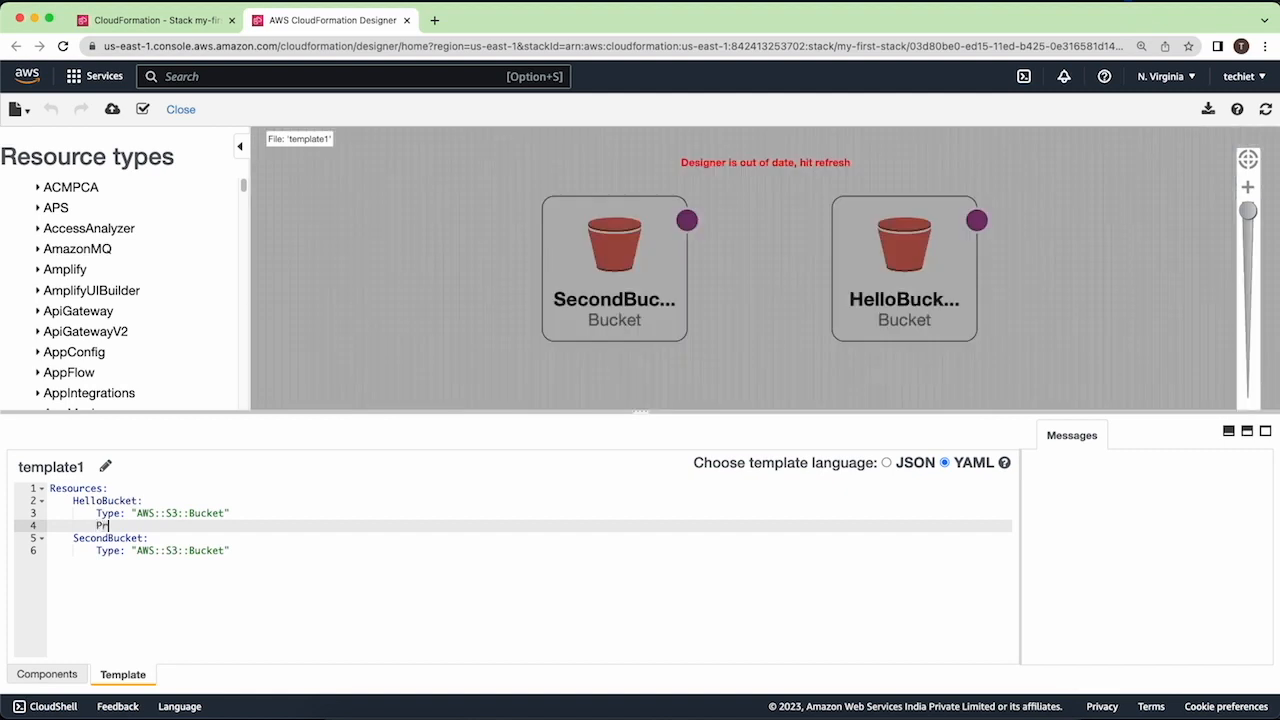
text(Properties:)
key(Return)
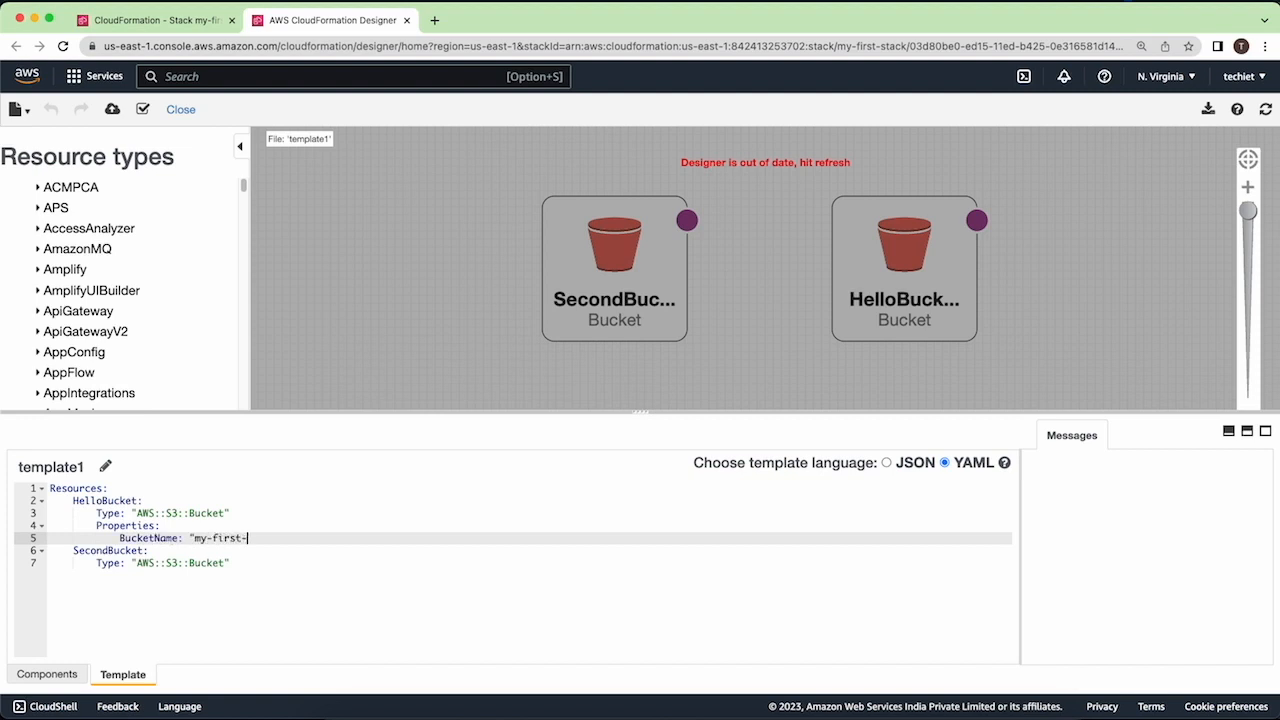
text(ing-cloud-format)
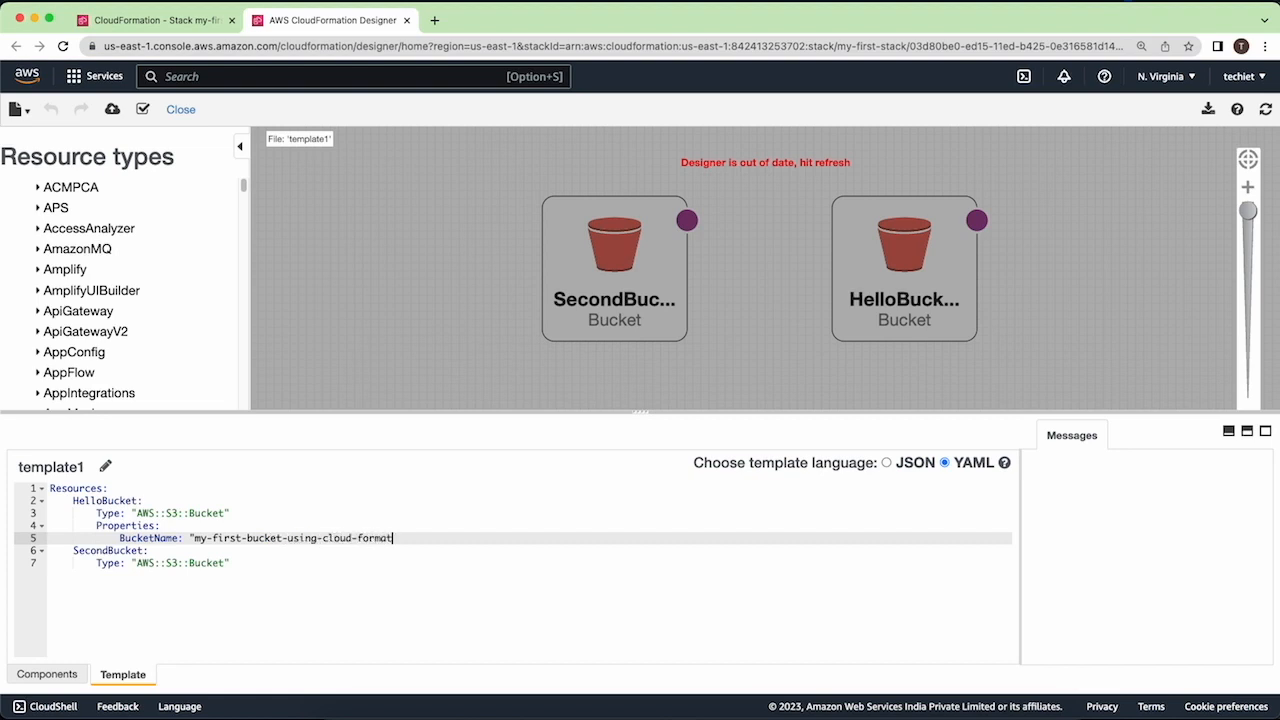
text(ion-123")
click(1265, 109)
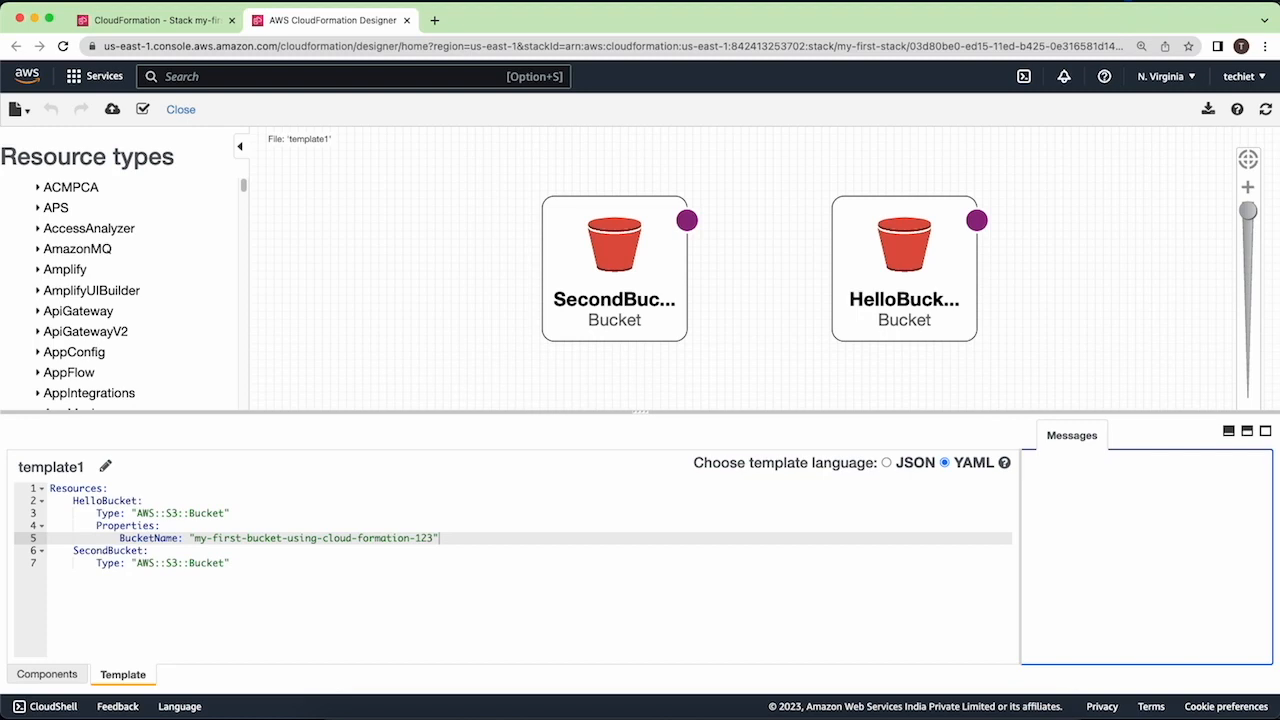
- Save the edited template to an Amazon S3 bucket under the file name my-first-template-updated
click(17, 109)
click(47, 200)
click(771, 167)
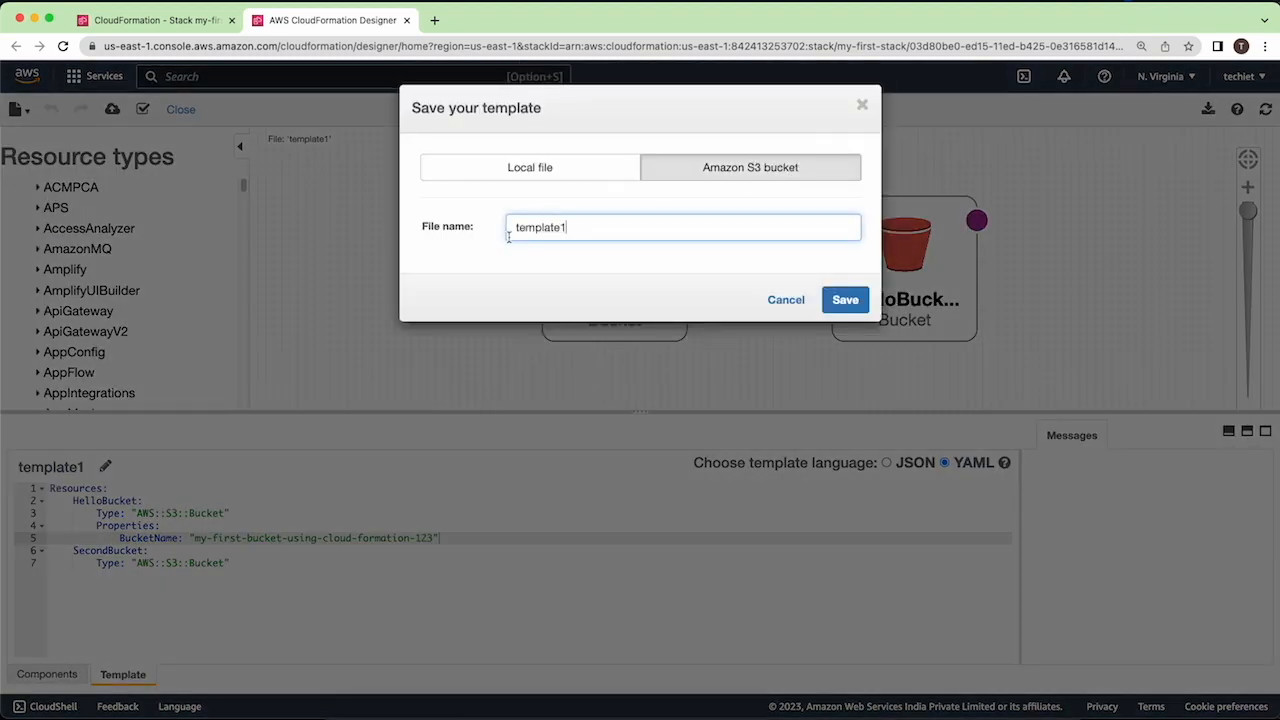
double_click(572, 232)
text(my-first-tem)
click(845, 300)
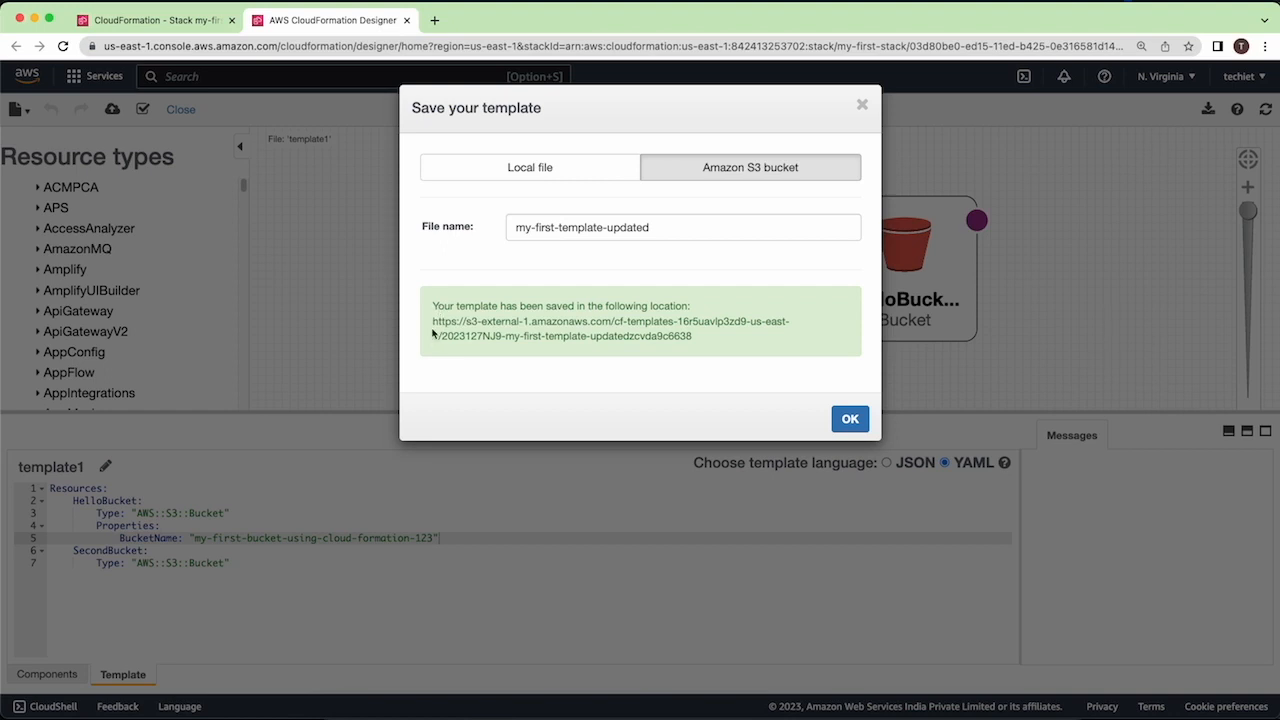
- Copy the saved template's S3 URL and use it to replace the current template in the my-first-stack update
drag(434, 318, 720, 336)
key(super+c)
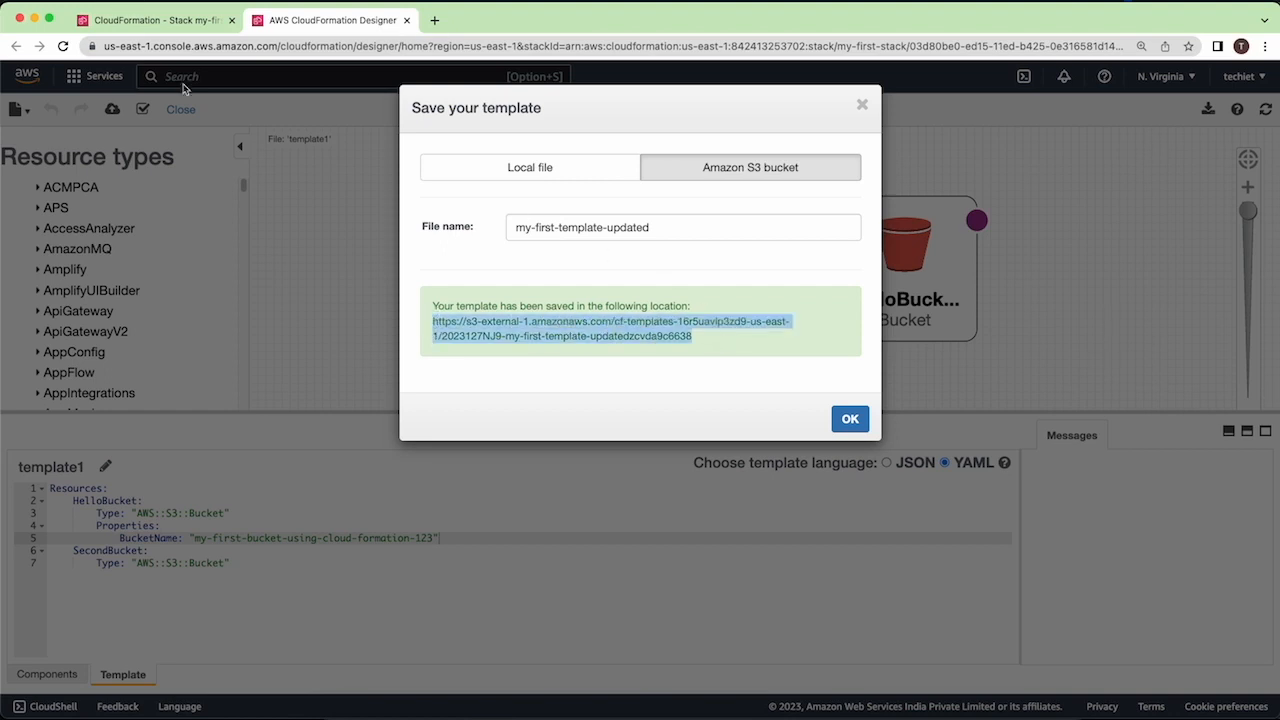
click(193, 22)
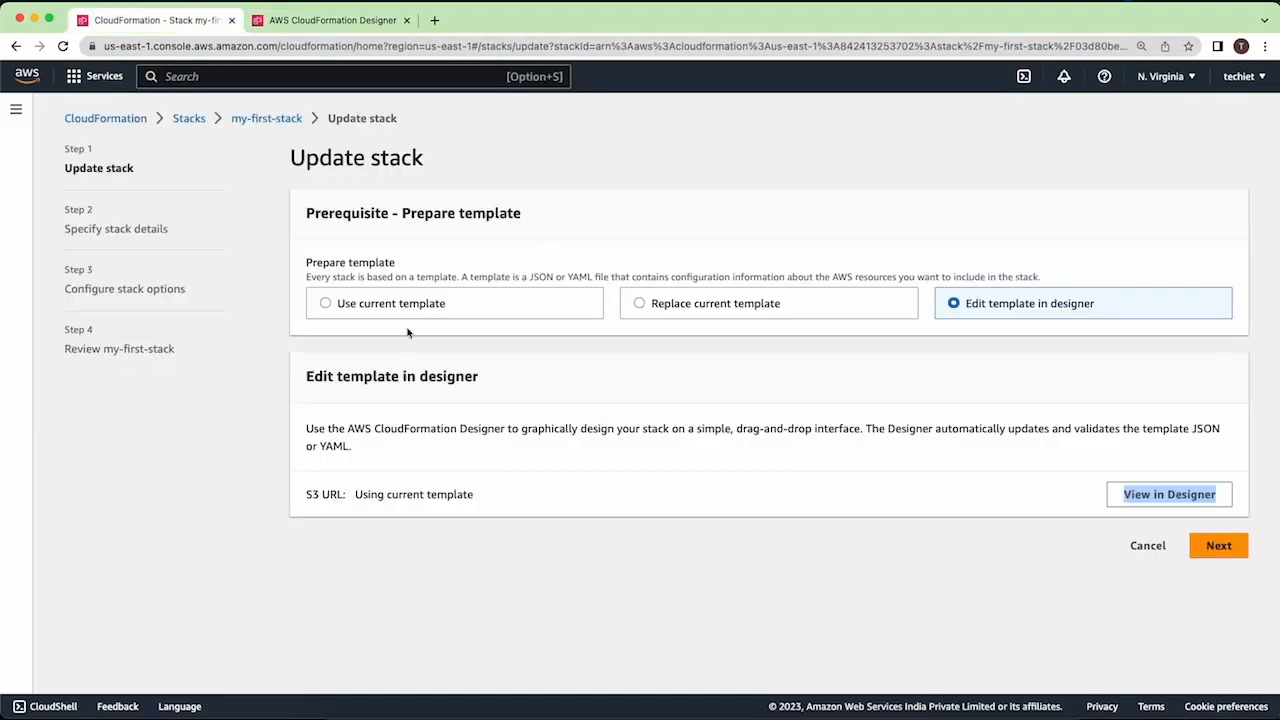
click(676, 302)
click(549, 556)
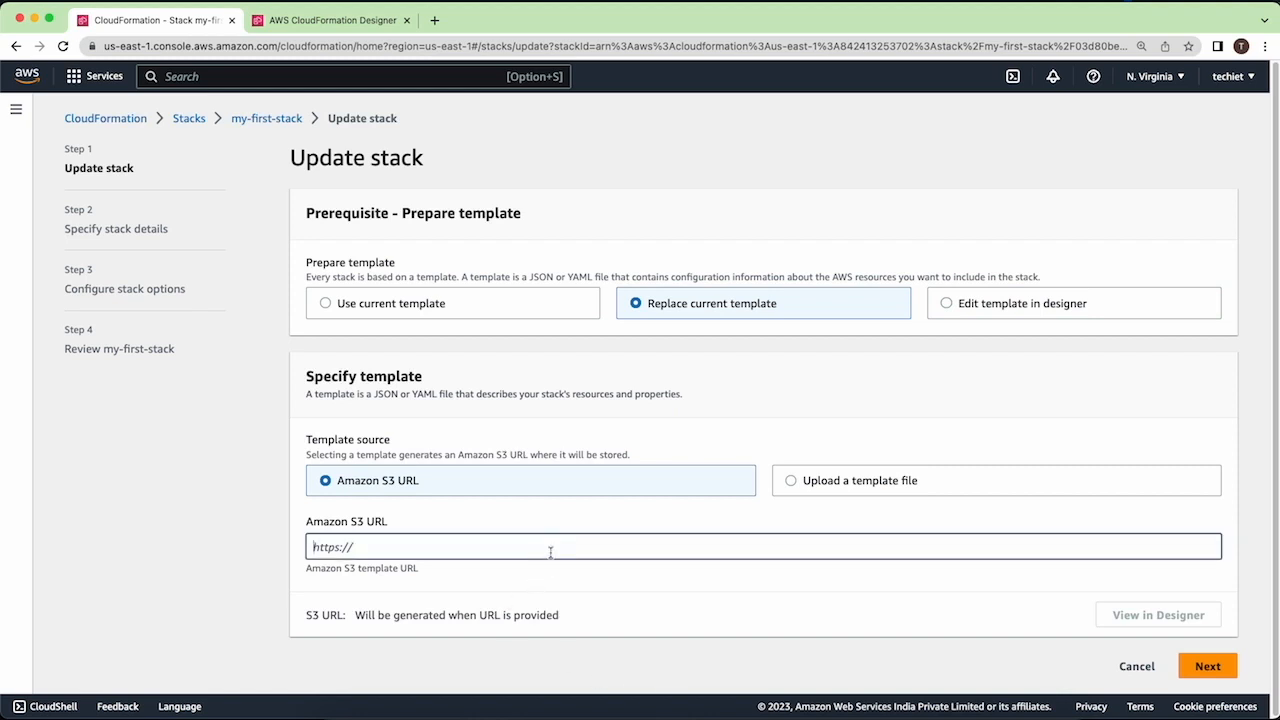
key(super+v)
click(1207, 666)
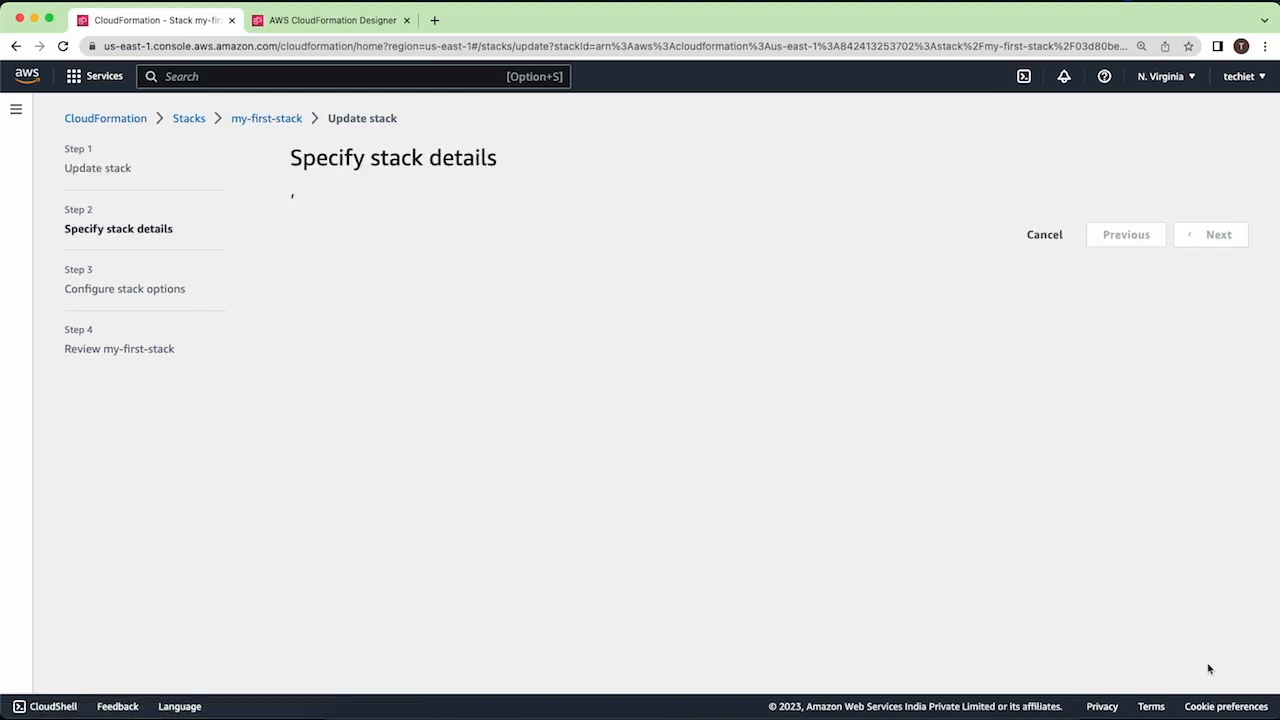
- Keep the existing stack details and default options for my-first-stack and submit the update
click(1232, 368)
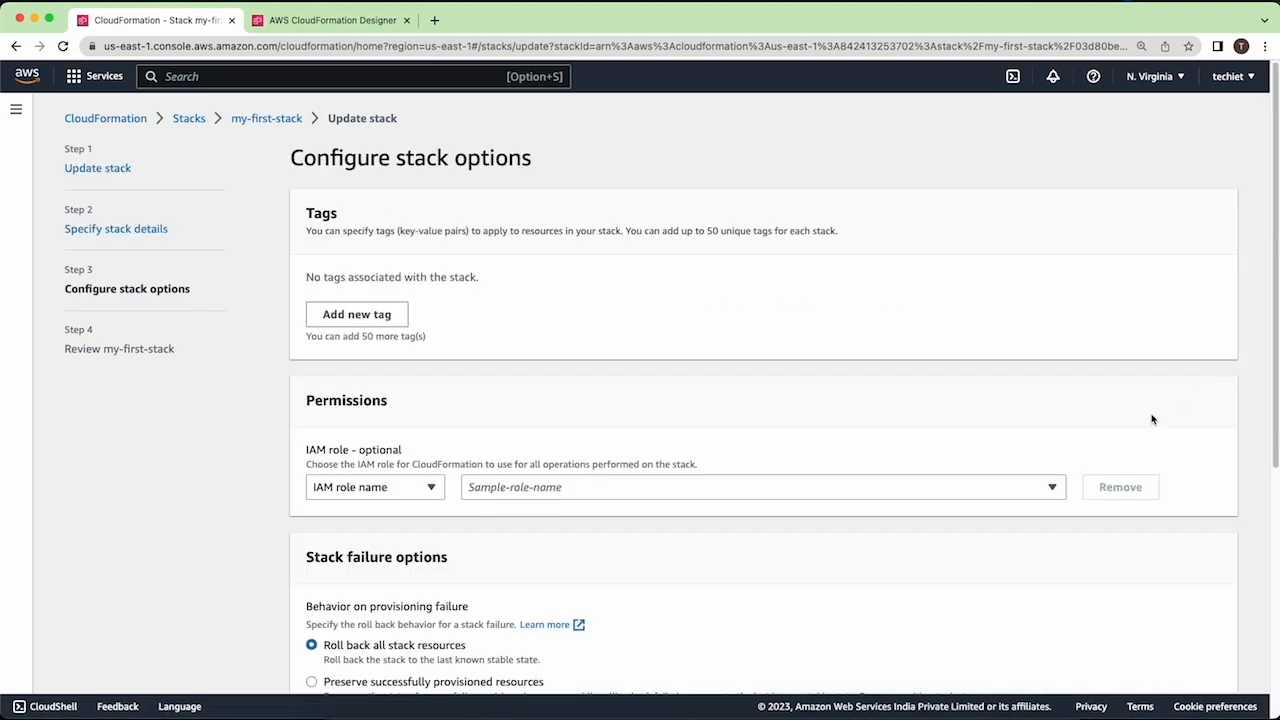
scroll(1151, 420, down, 5)
click(1207, 665)
scroll(789, 403, down, 15)
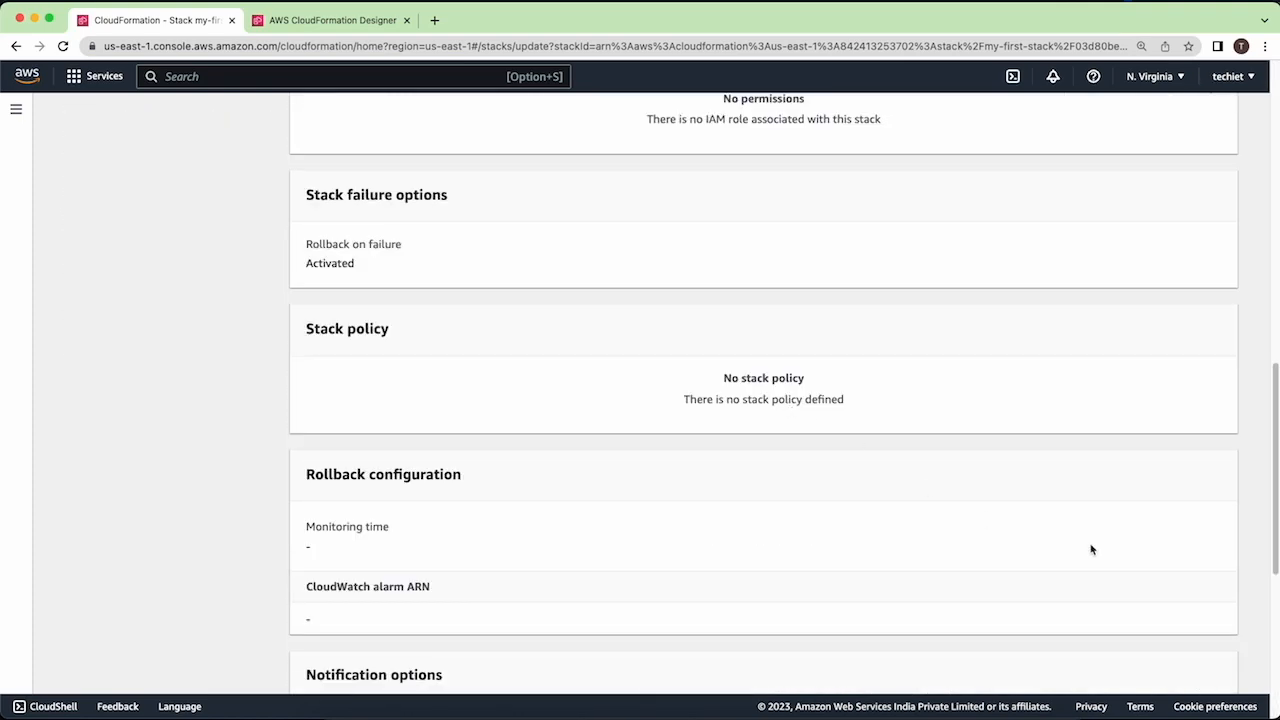
click(1224, 675)
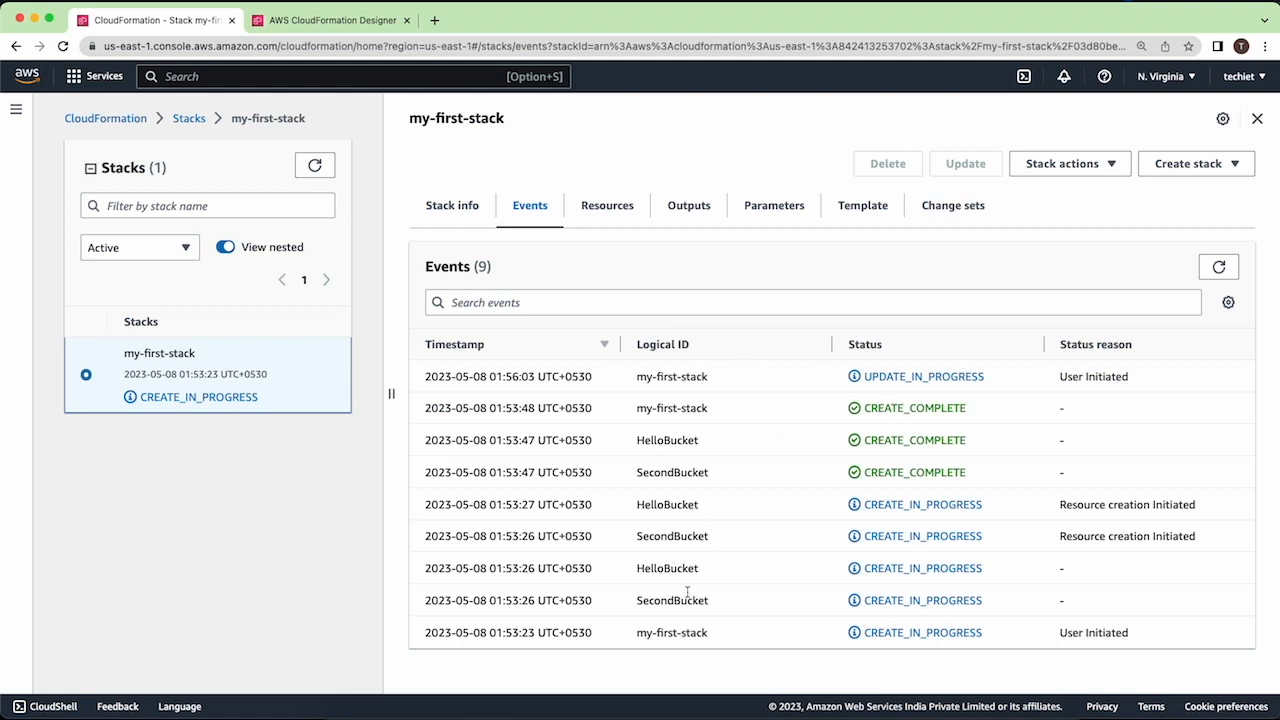
- Check the update progress of my-first-stack in its resources and events
click(608, 207)
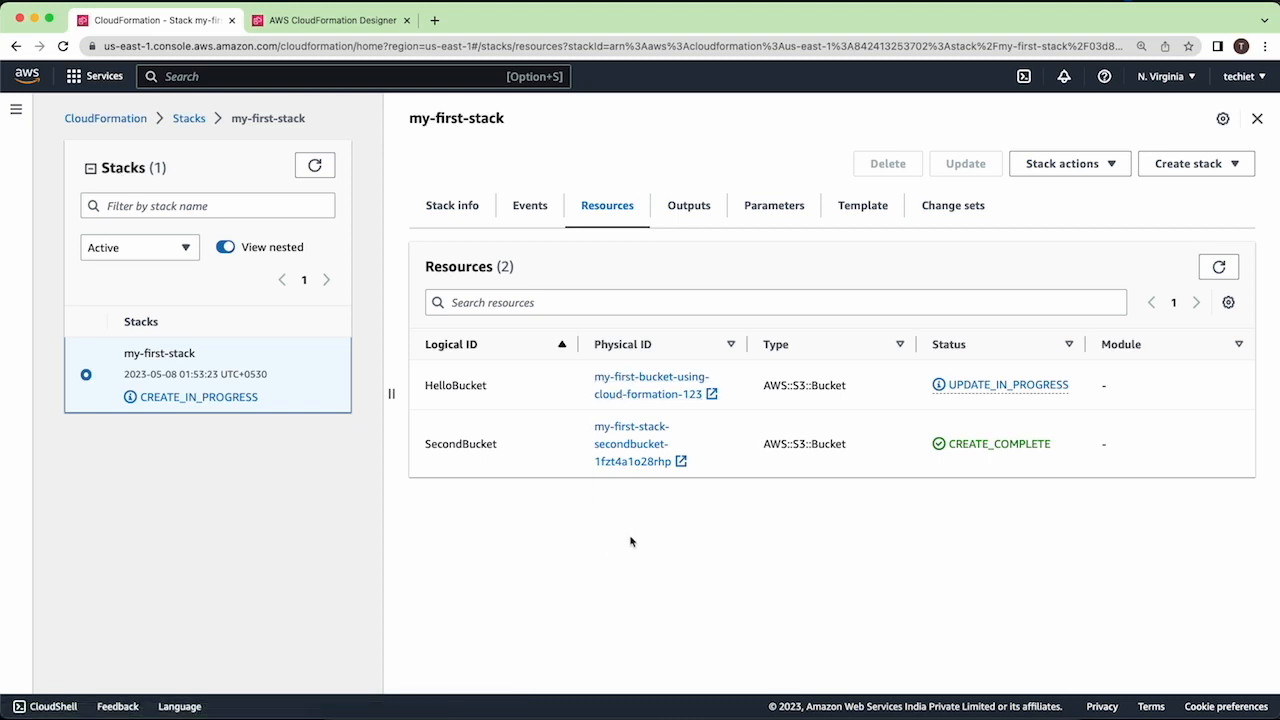
click(550, 215)
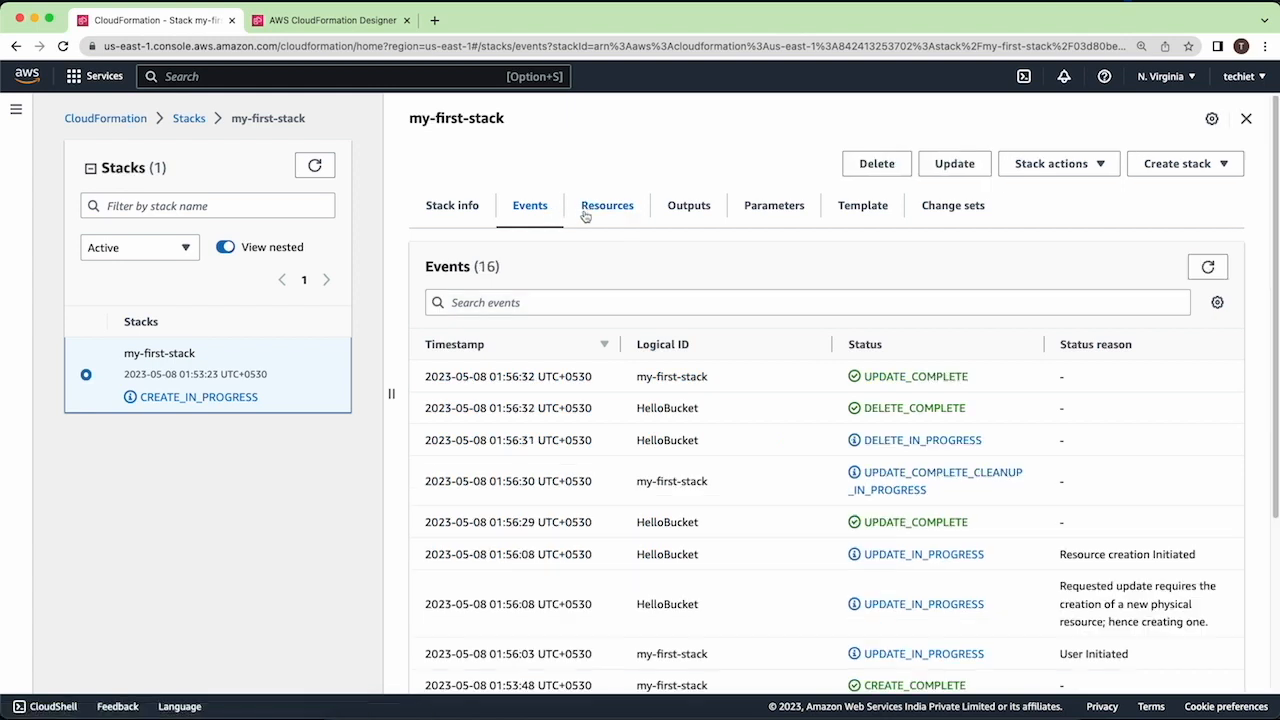
click(583, 214)
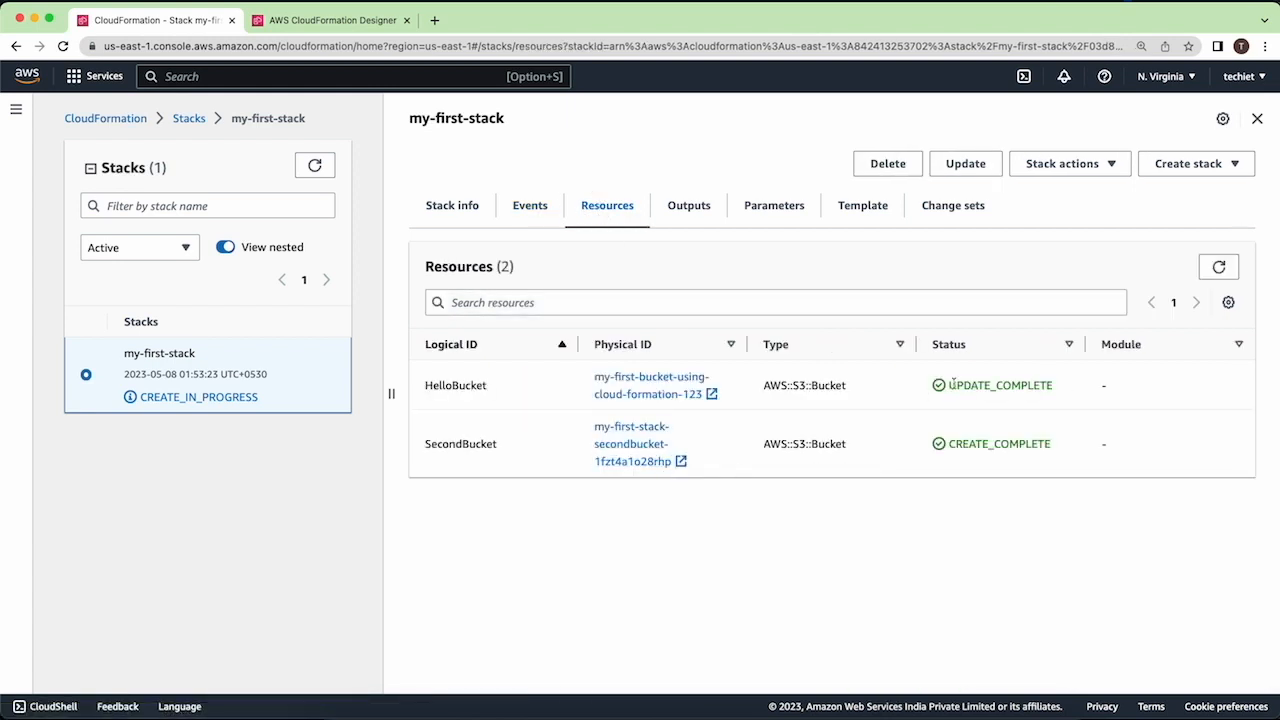
- Open HelloBucket's physical bucket in Amazon S3, check its name and return to the stack's resources
click(672, 380)
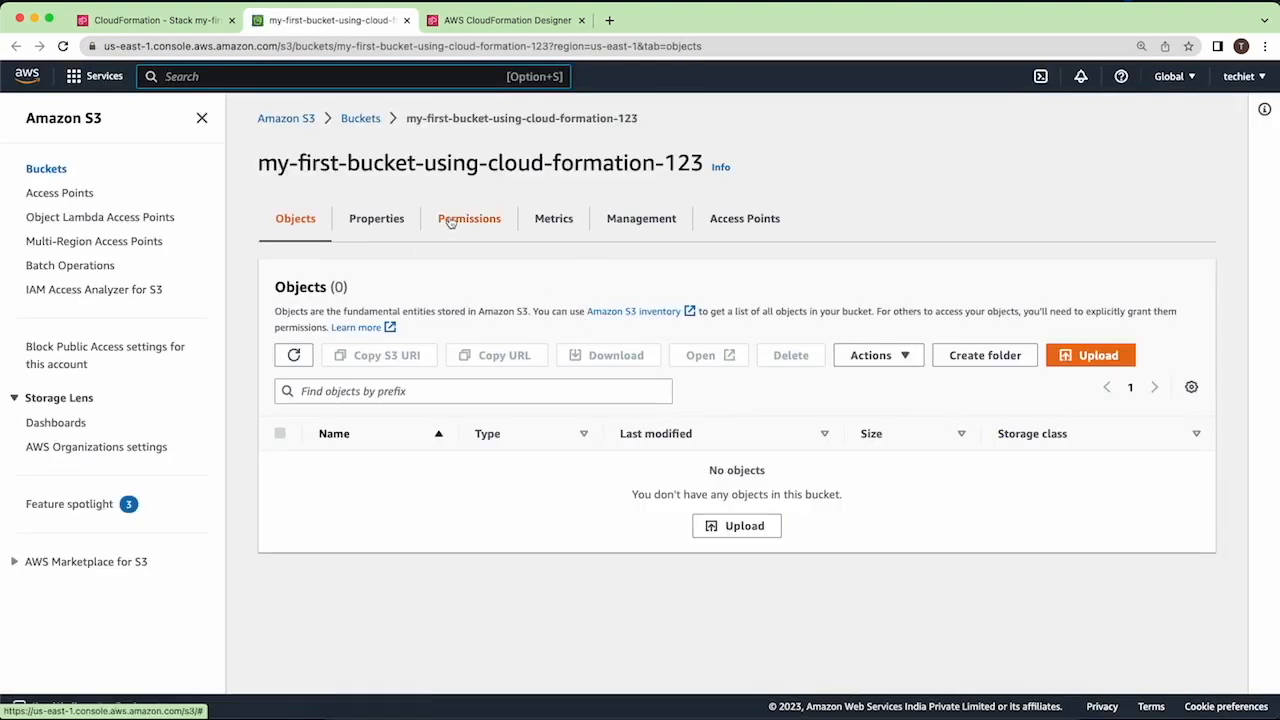
triple_click(309, 160)
click(430, 165)
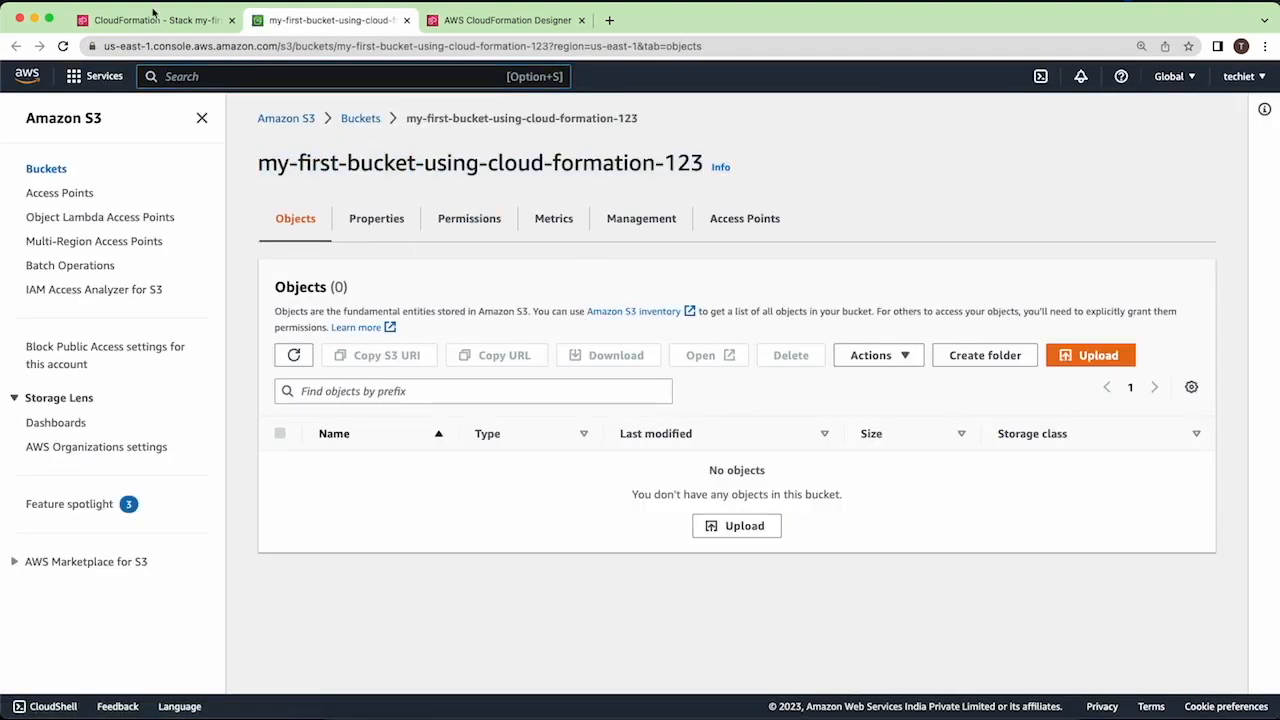
click(152, 20)
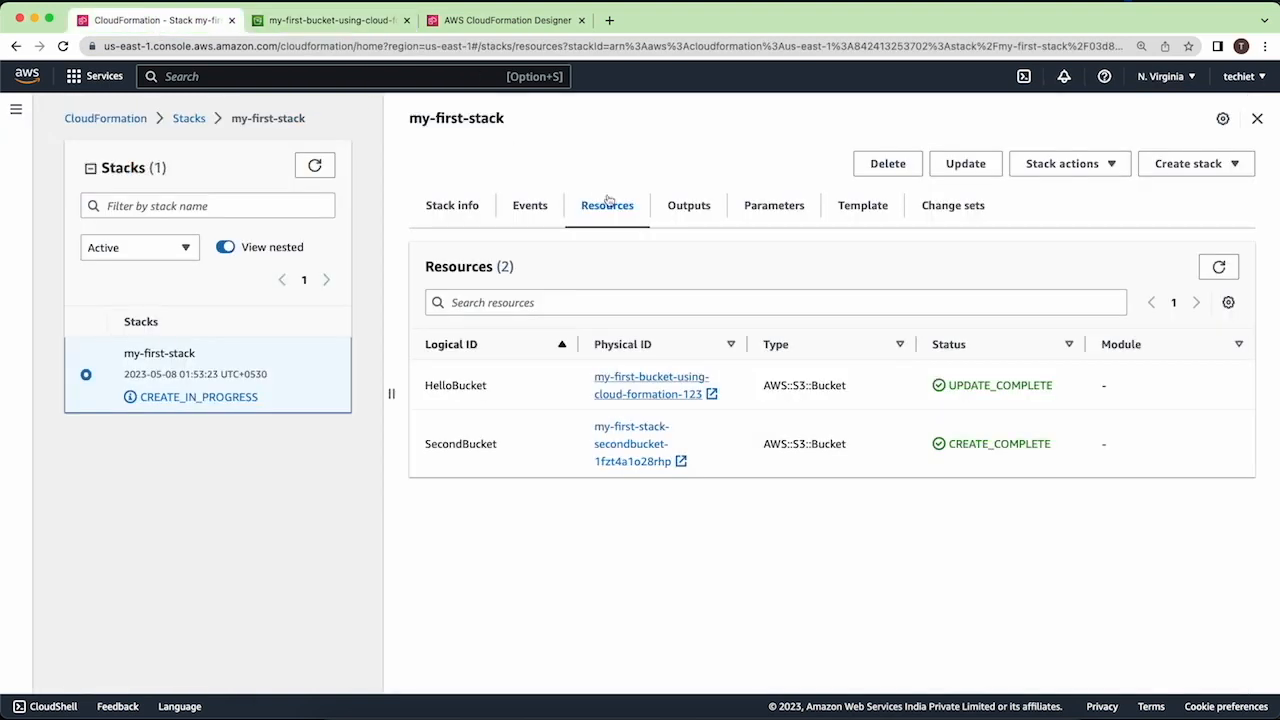
- Delete my-first-stack from its stack info, dismiss the notification and refresh the list of all stacks
click(440, 210)
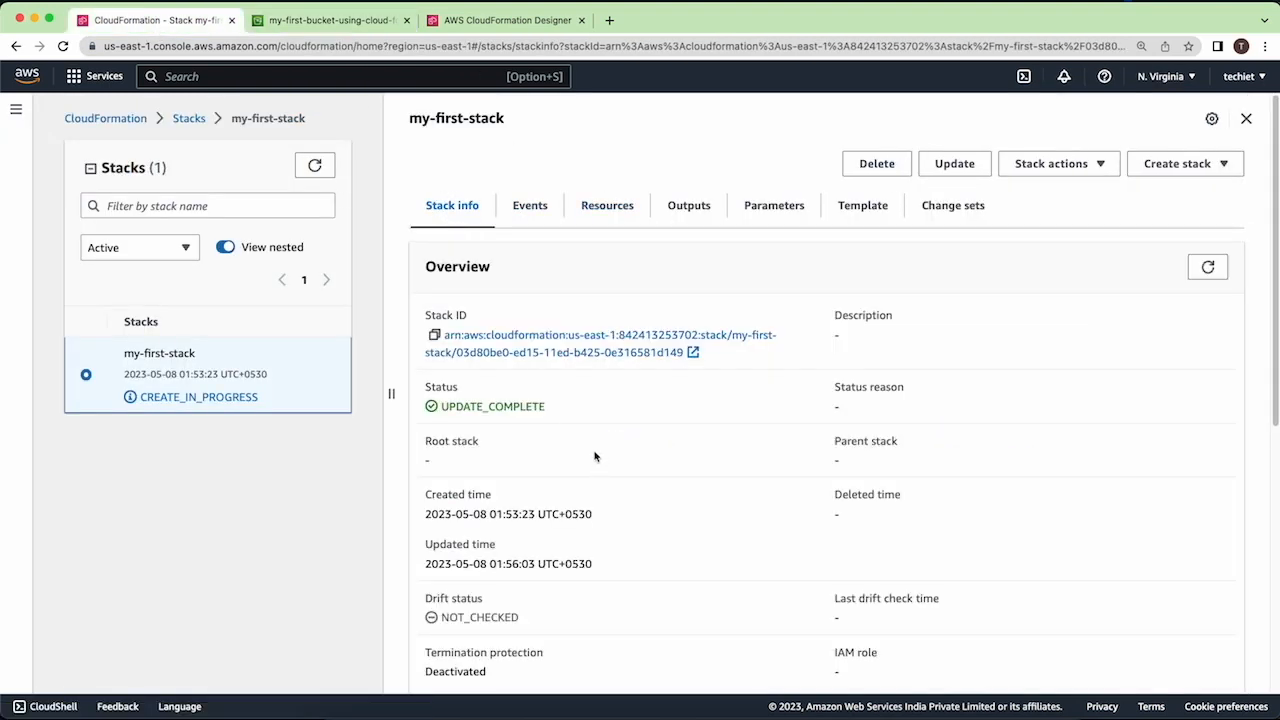
click(880, 165)
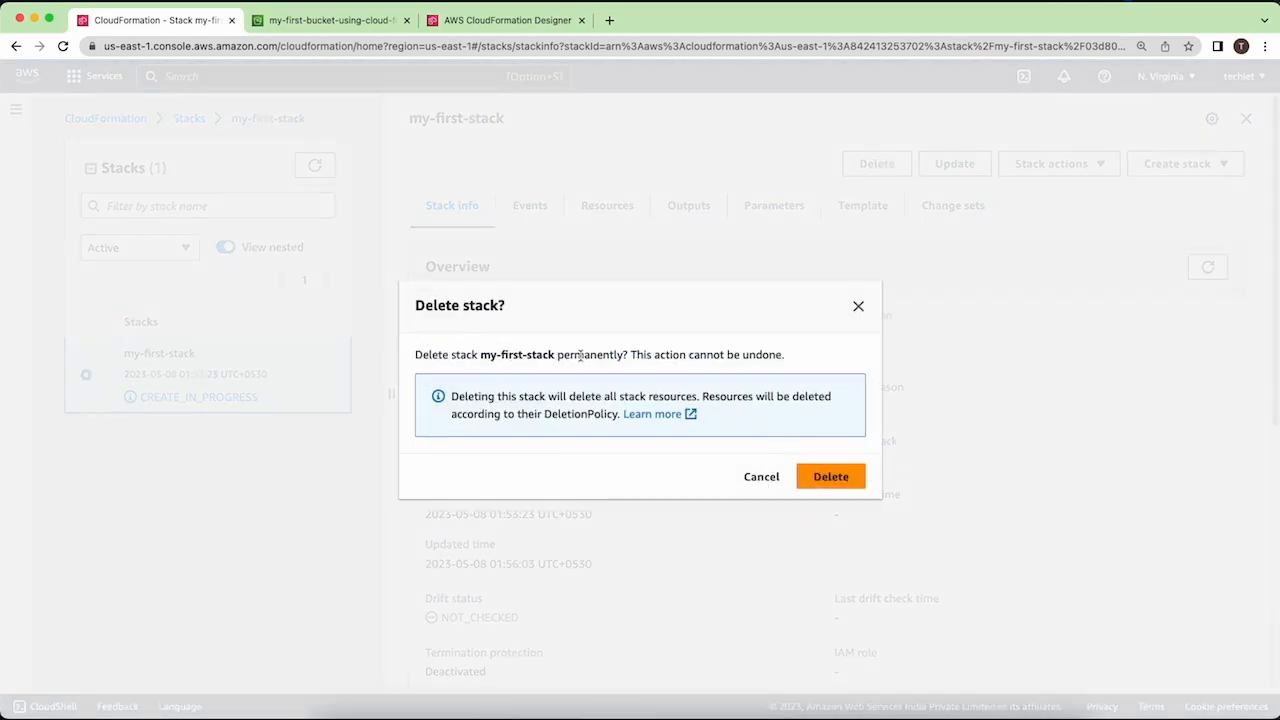
click(822, 480)
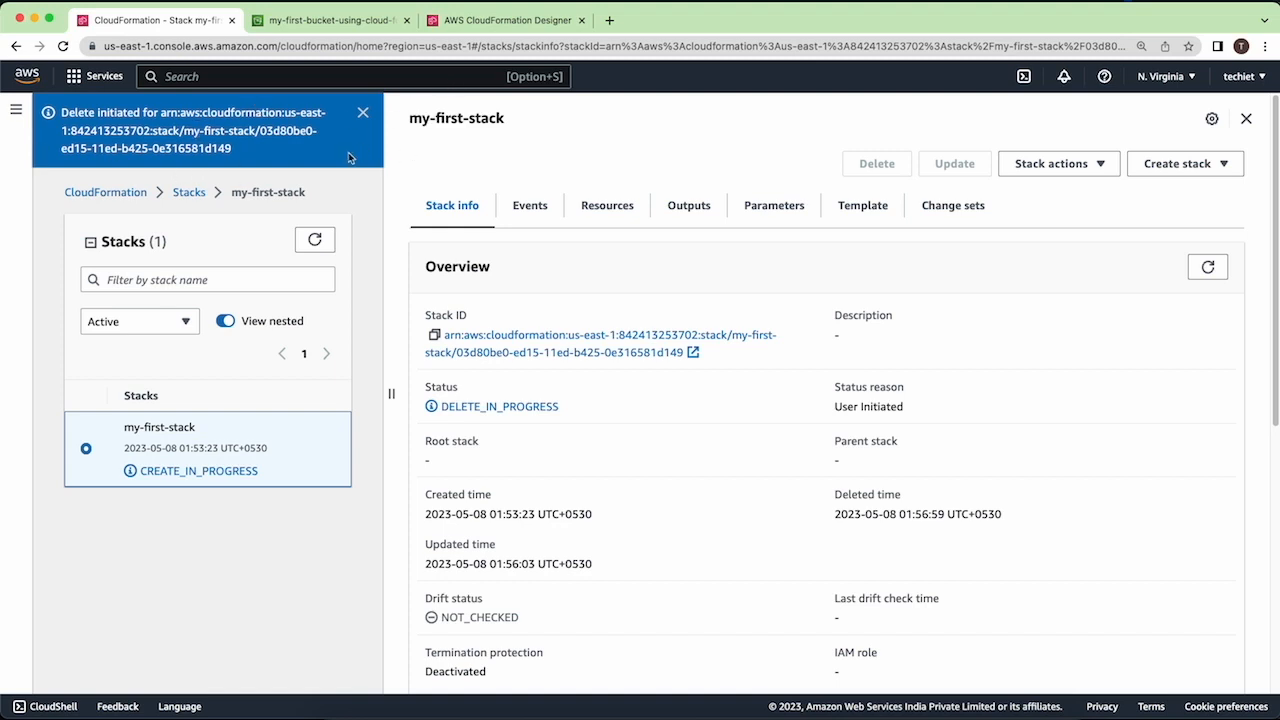
click(363, 114)
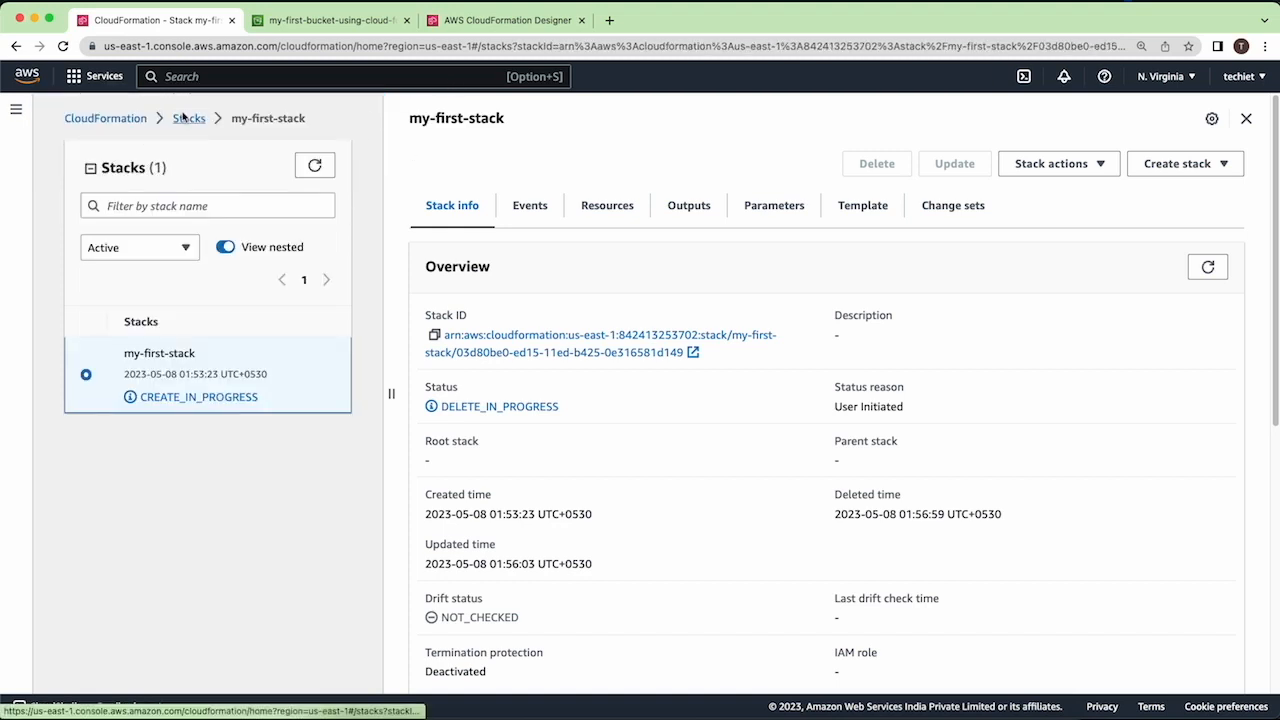
click(189, 118)
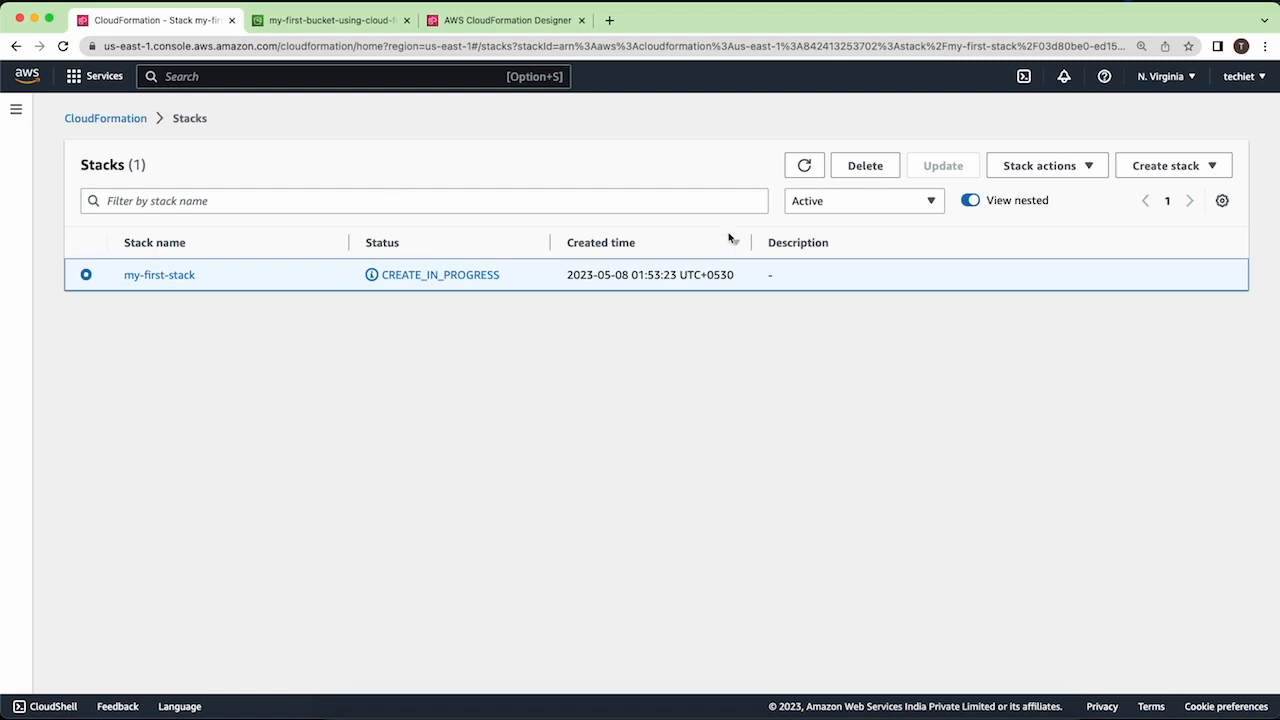
click(804, 166)
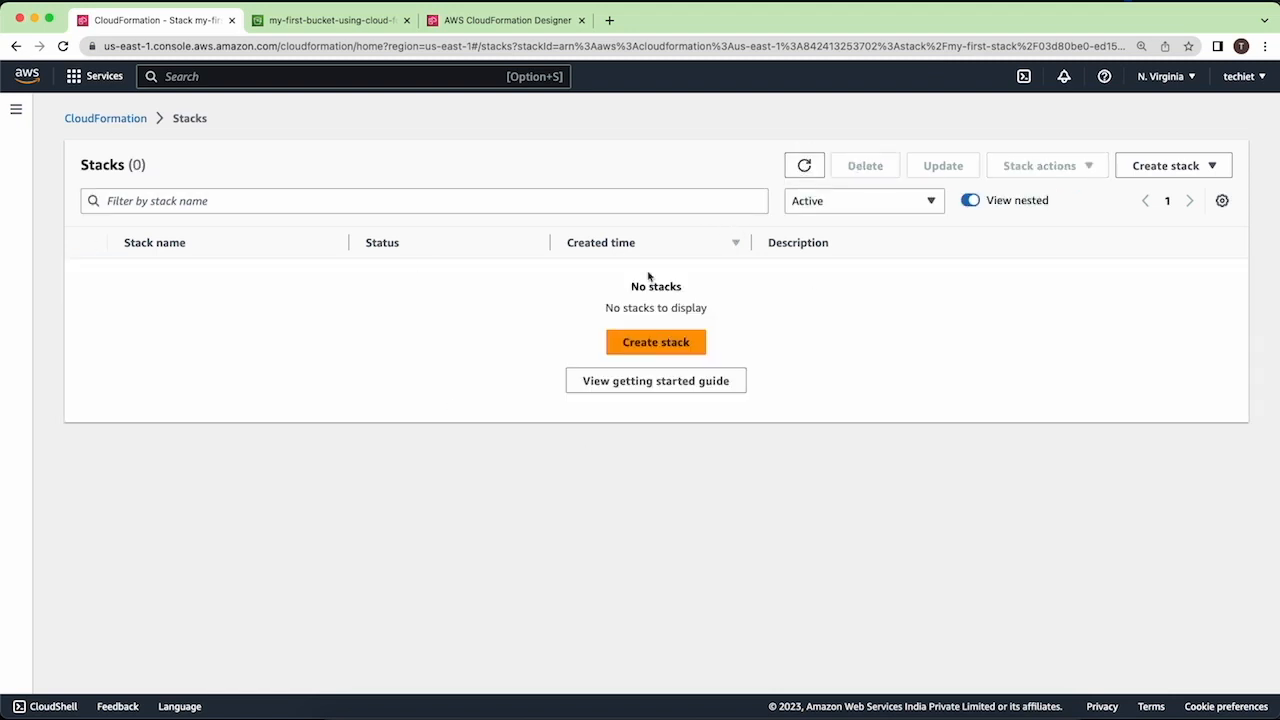